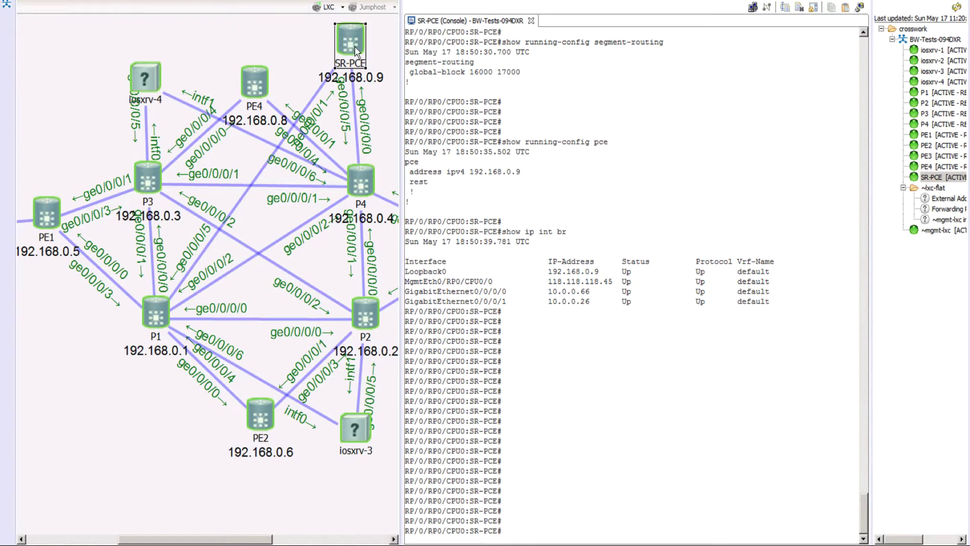
- Select the P1–SR-PCE link, then the SR-PCE–P4 link, then the P1–SR-PCE link again
{"action": "mouse_move", "coordinate": [356, 52]}
{"action": "left_click", "coordinate": [232, 212]}
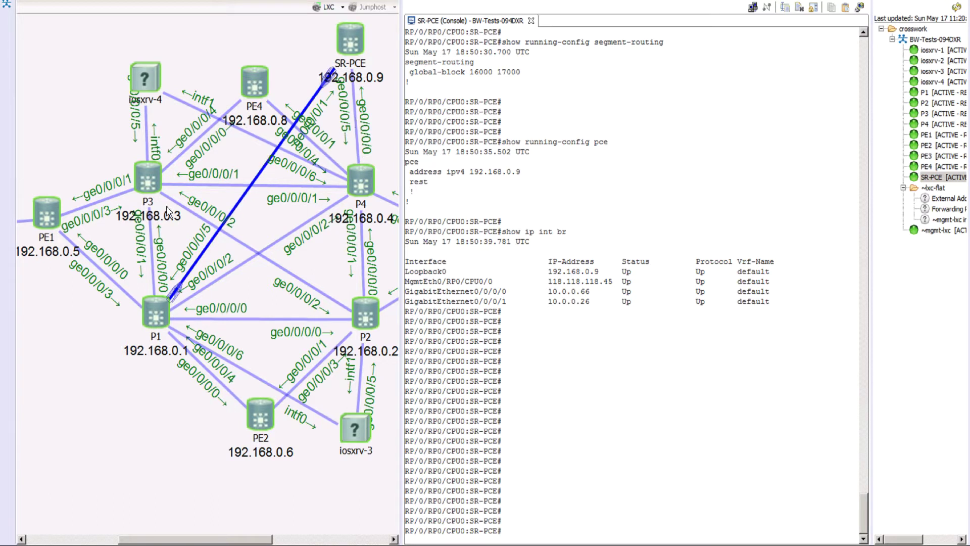
{"action": "left_click", "coordinate": [359, 152]}
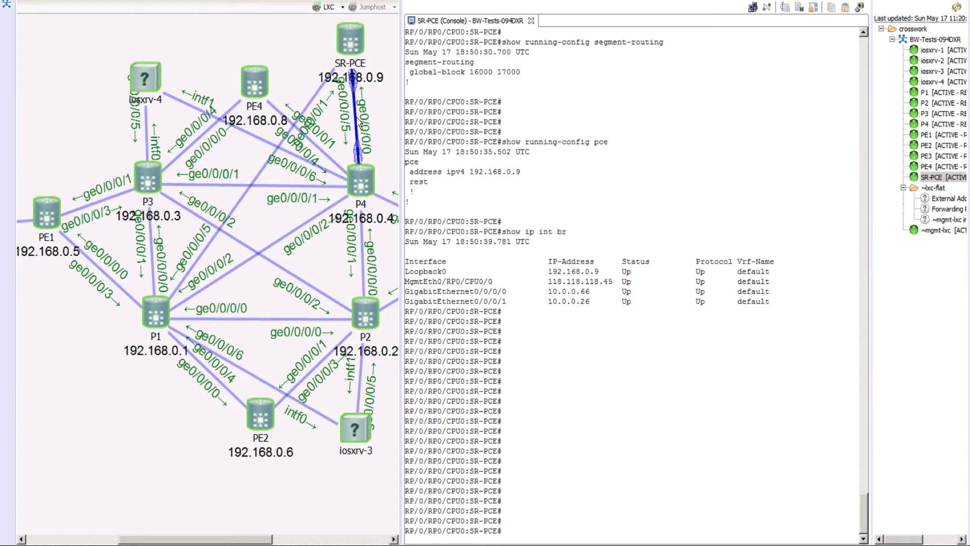
{"action": "left_click", "coordinate": [262, 175]}
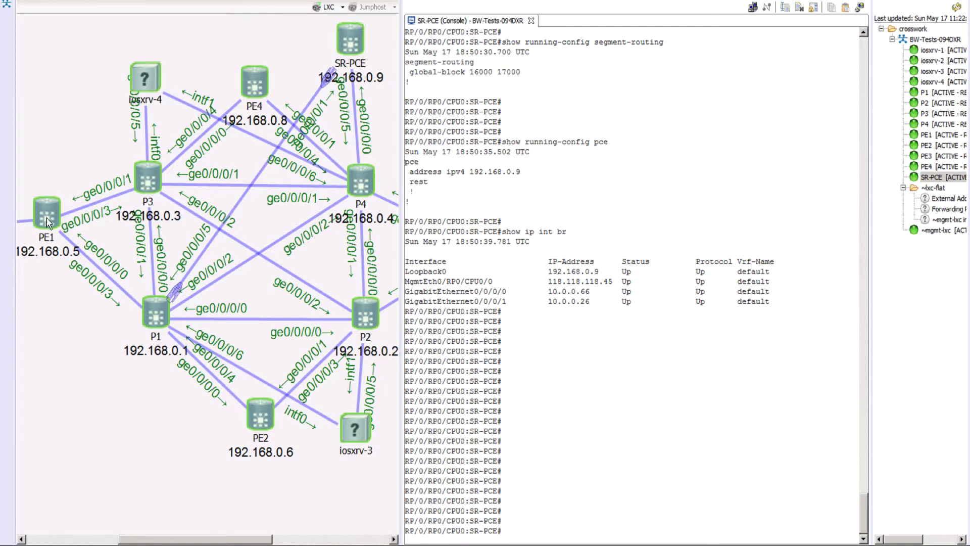
- Select the PE1 router node at the left of the topology diagram
{"action": "mouse_move", "coordinate": [47, 222]}
{"action": "left_click", "coordinate": [41, 220]}
{"action": "left_click", "coordinate": [640, 437]}
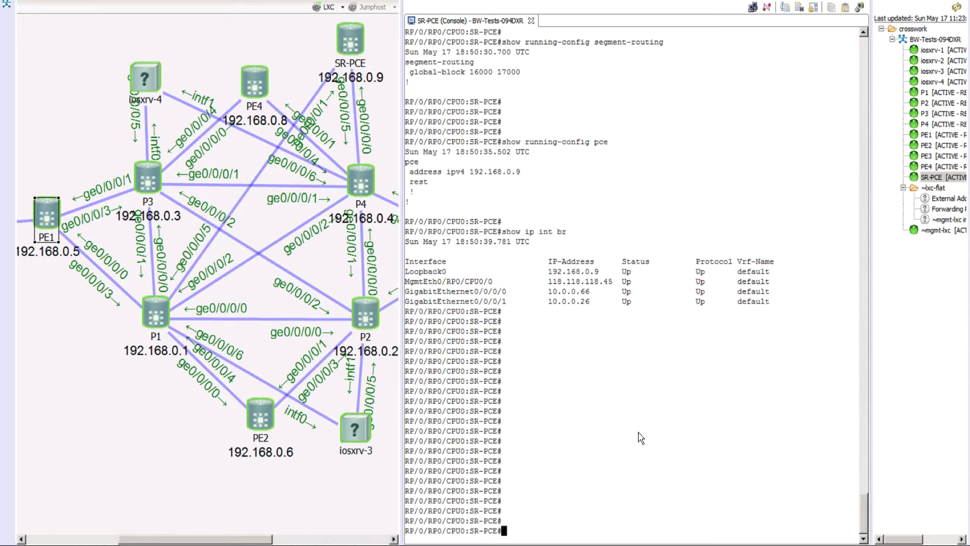
{"action": "left_click", "coordinate": [356, 45]}
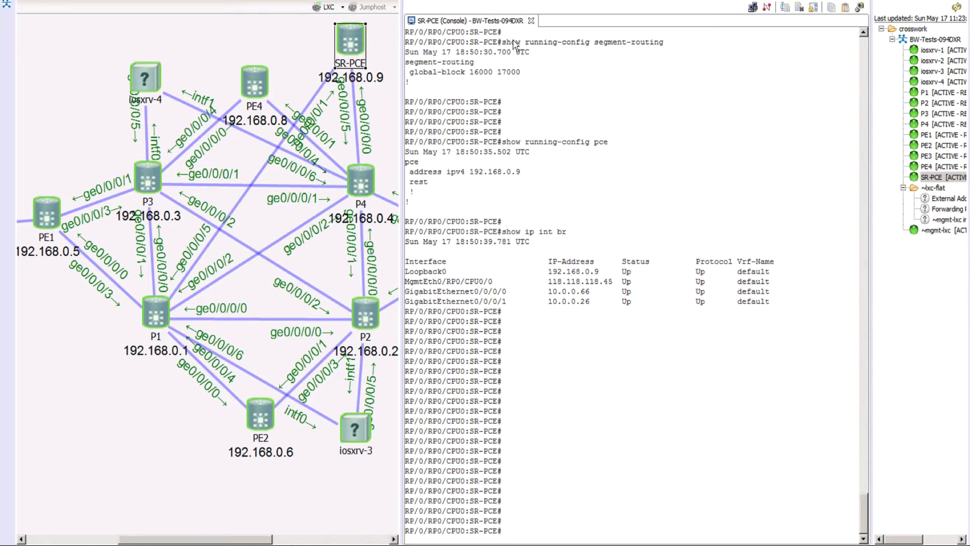
{"action": "left_click_drag", "start_coordinate": [502, 42], "coordinate": [637, 46]}
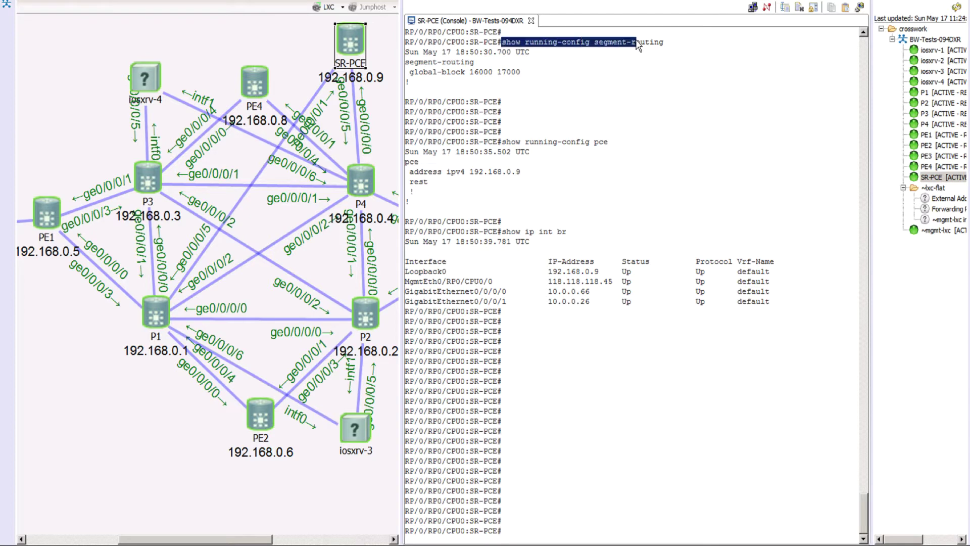
{"action": "left_click", "coordinate": [566, 67]}
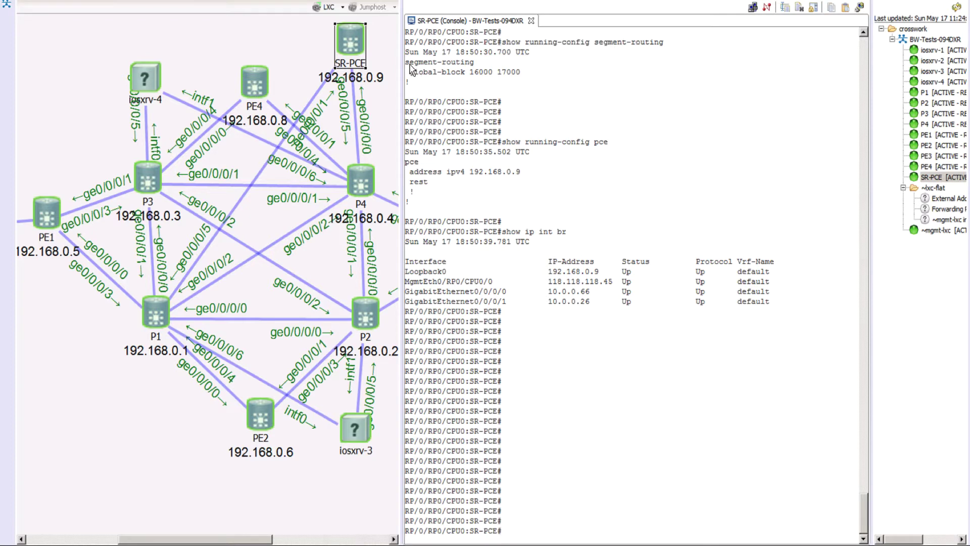
{"action": "left_click_drag", "start_coordinate": [406, 63], "coordinate": [512, 74]}
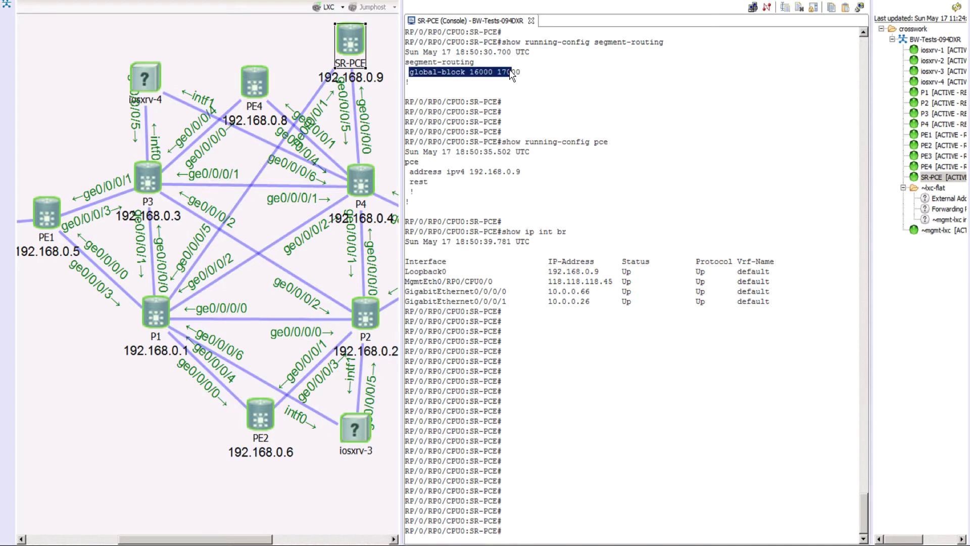
{"action": "left_click", "coordinate": [530, 318]}
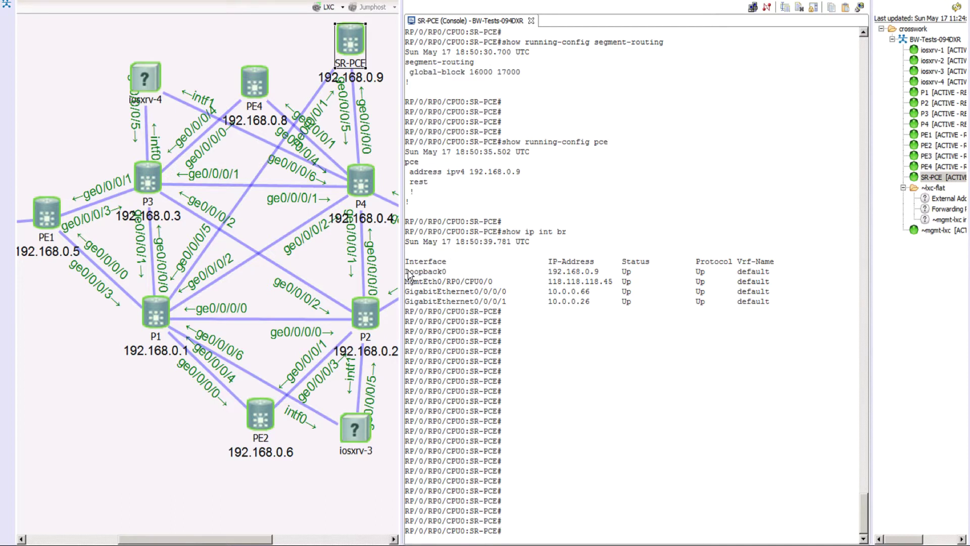
- Highlight the Loopback0 and GigabitEthernet interface rows, then enter 'show running-config router isis'
{"action": "left_click_drag", "start_coordinate": [405, 272], "coordinate": [522, 275]}
{"action": "left_click", "coordinate": [551, 282]}
{"action": "left_click_drag", "start_coordinate": [446, 292], "coordinate": [553, 303]}
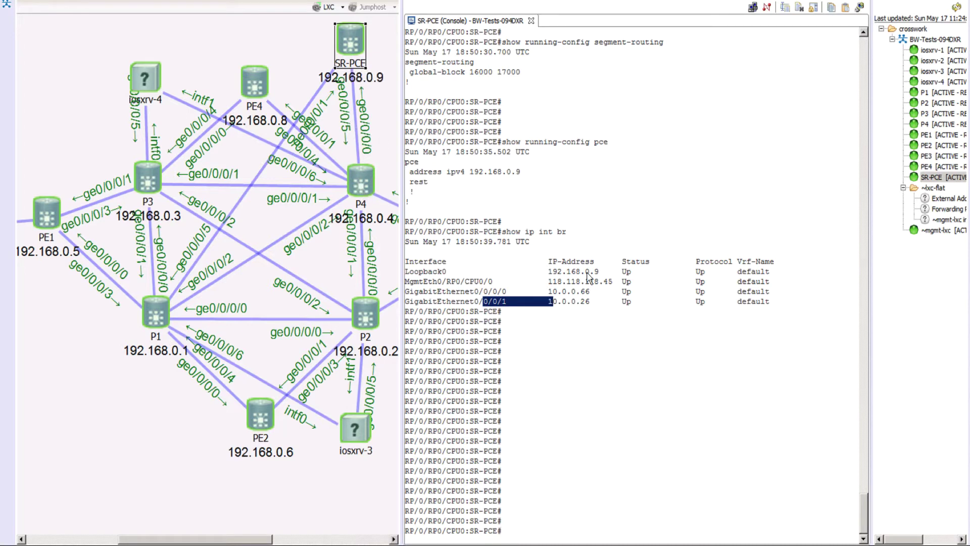
{"action": "left_click_drag", "start_coordinate": [483, 301], "coordinate": [507, 302]}
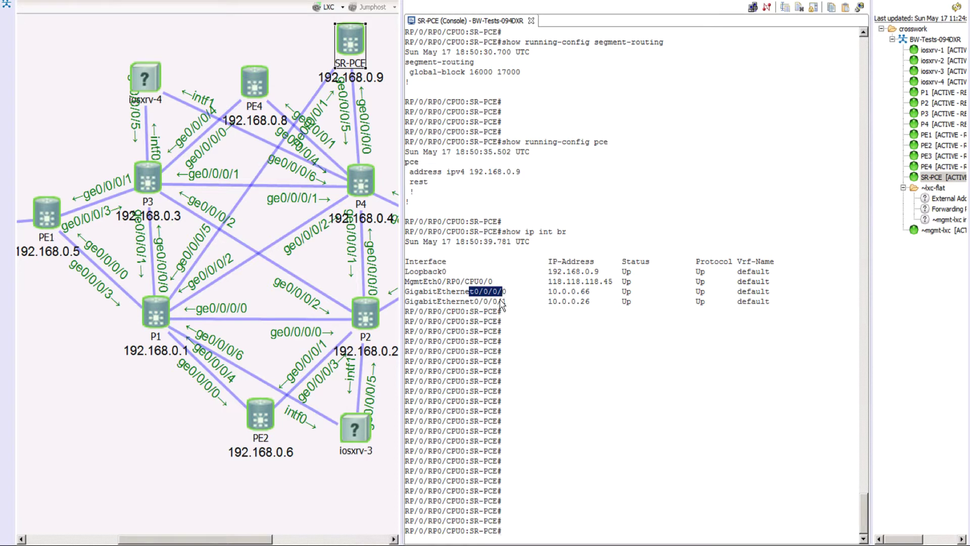
{"action": "left_click", "coordinate": [588, 380]}
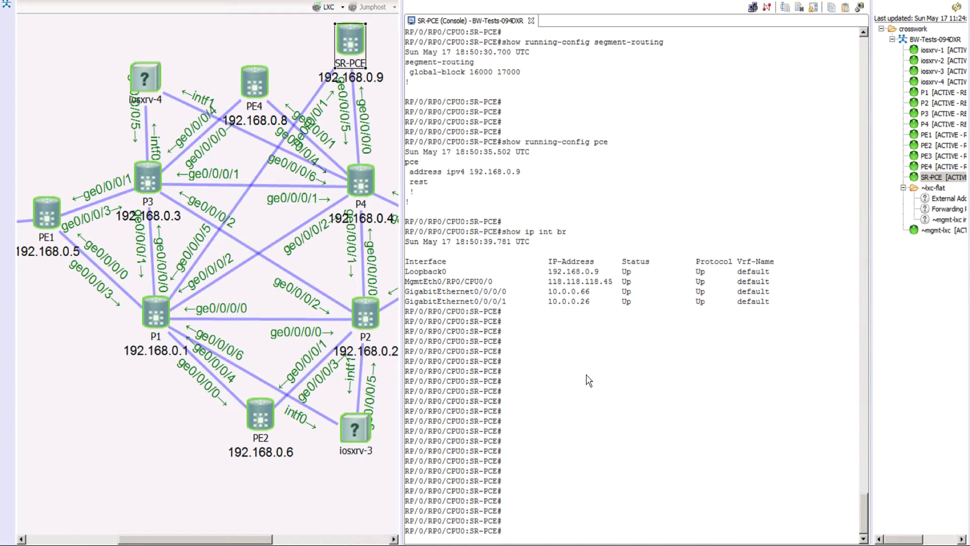
{"action": "type", "text": "show running-config router "}
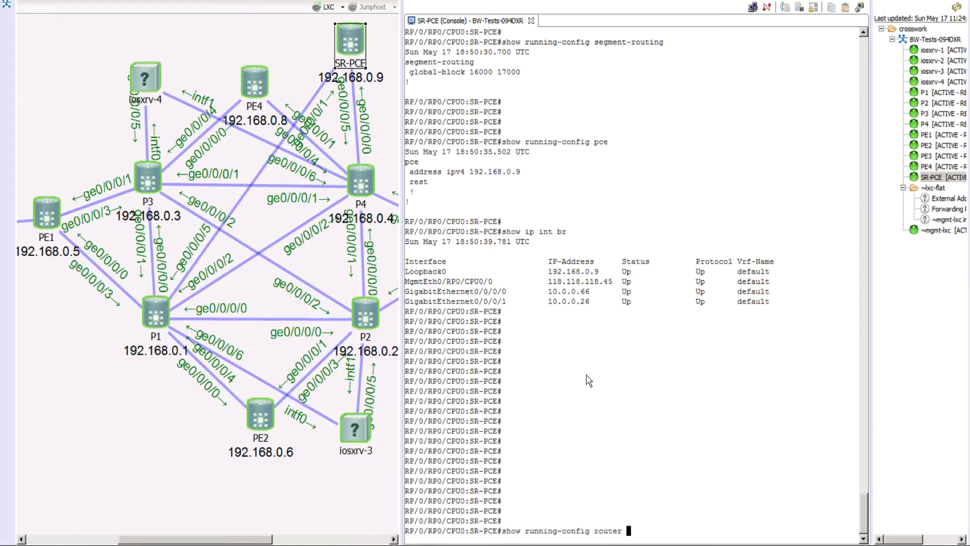
{"action": "type", "text": "isis"}
- Run the router isis query, page through it, and highlight the interface blocks and distribute link-state
{"action": "key", "text": "Return"}
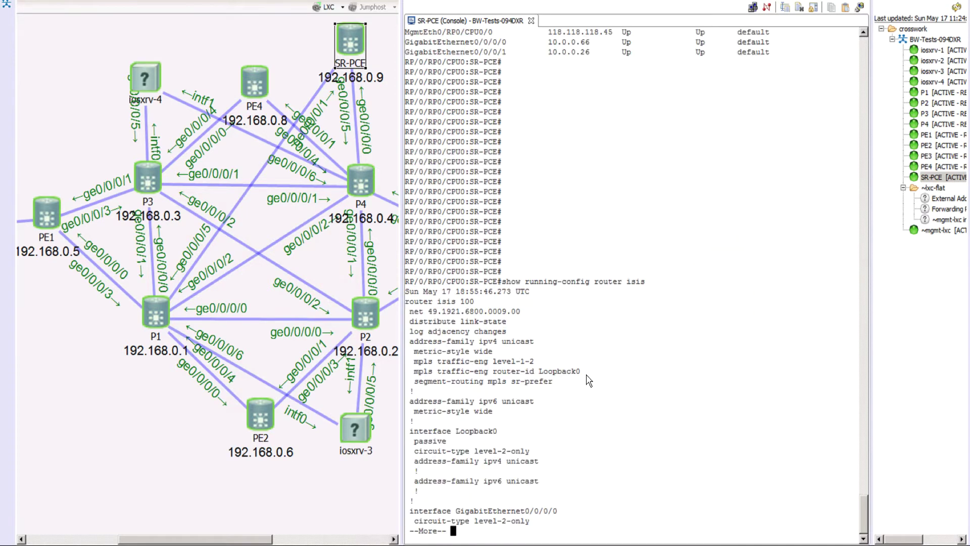
{"action": "key", "text": "space"}
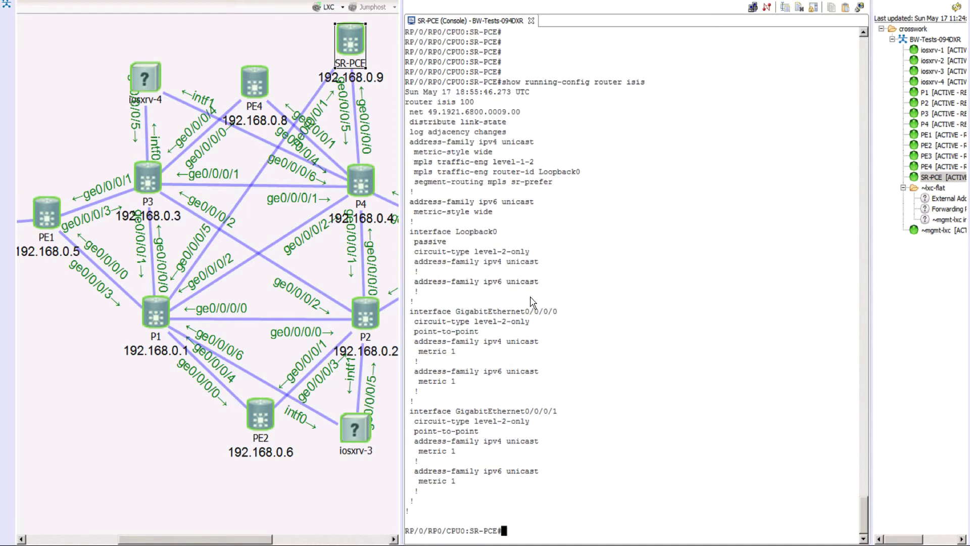
{"action": "left_click_drag", "start_coordinate": [498, 312], "coordinate": [554, 314]}
{"action": "left_click_drag", "start_coordinate": [516, 411], "coordinate": [546, 414]}
{"action": "left_click_drag", "start_coordinate": [413, 123], "coordinate": [507, 126]}
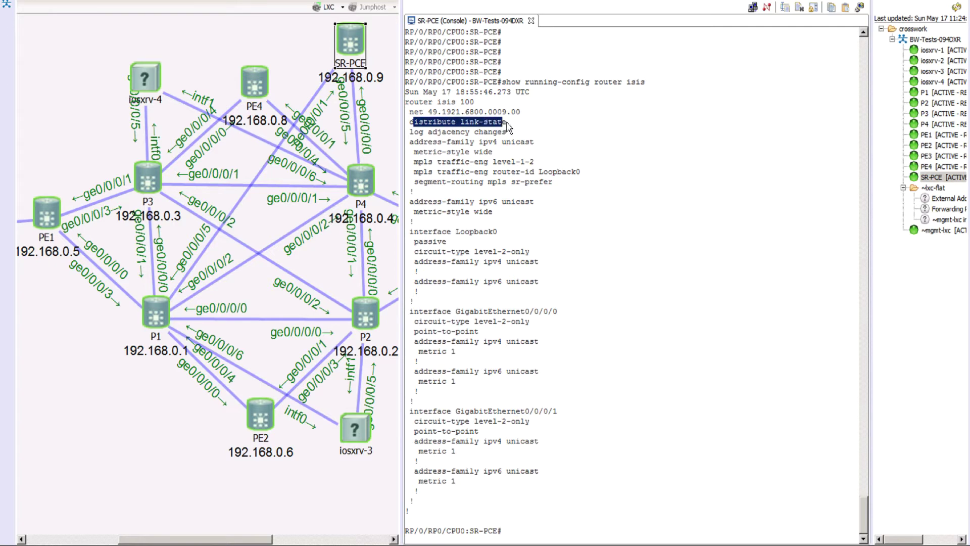
{"action": "double_click", "coordinate": [505, 124]}
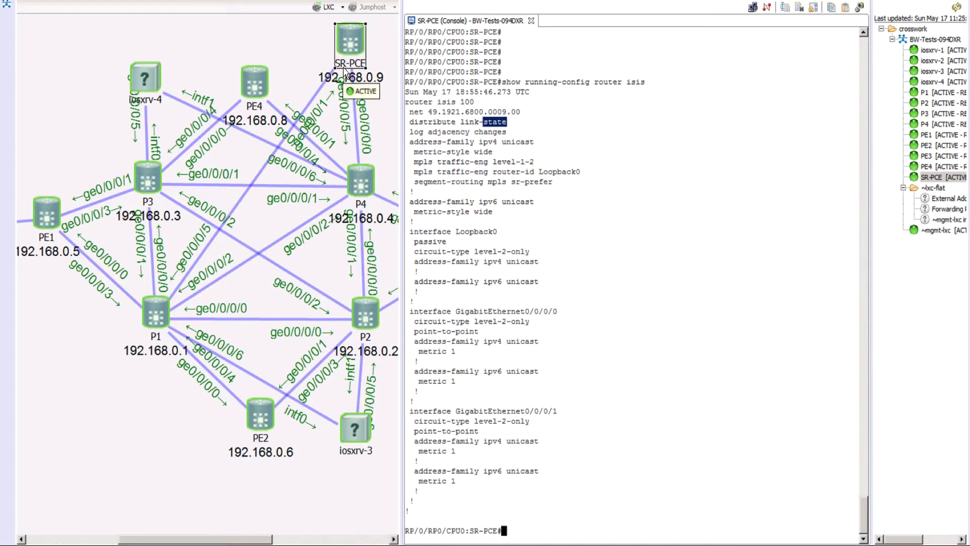
{"action": "left_click", "coordinate": [707, 342]}
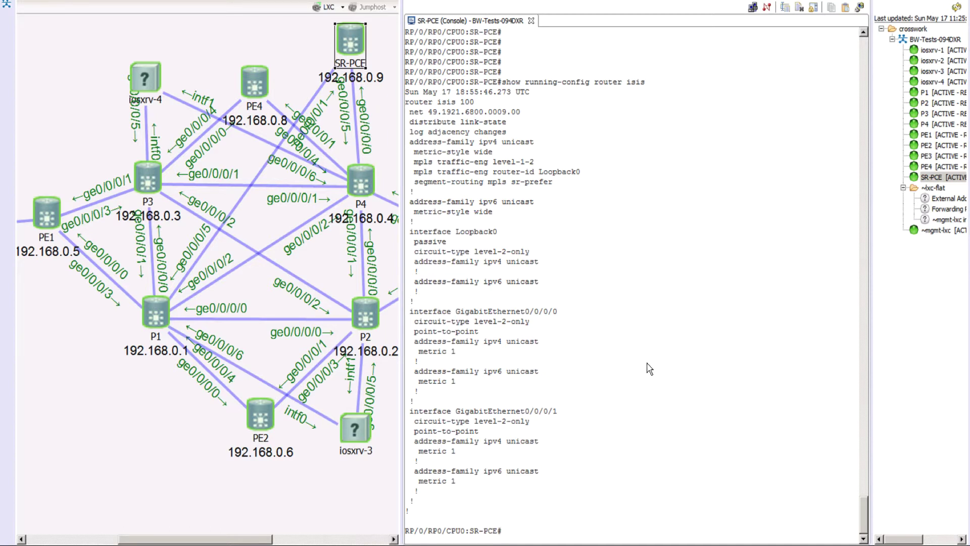
- Run 'show running-config pce' and highlight the pce heading and address ipv4 192.168.0.9
{"action": "type", "text": "show running-config se"}
{"action": "key", "text": "BackSpace"}
{"action": "type", "text": "pce"}
{"action": "key", "text": "Return"}
{"action": "key", "text": "Return"}
{"action": "key", "text": "Return"}
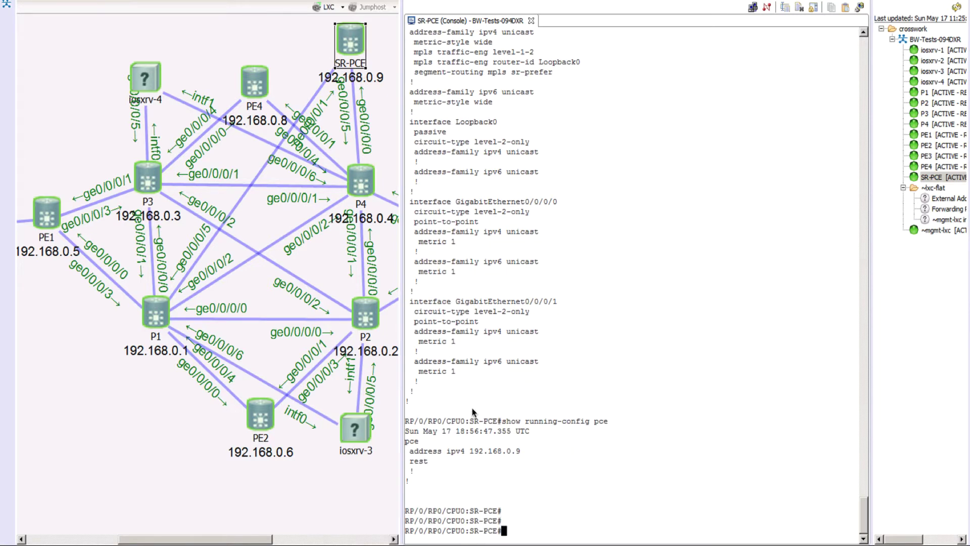
{"action": "left_click_drag", "start_coordinate": [406, 441], "coordinate": [420, 443]}
{"action": "left_click_drag", "start_coordinate": [411, 452], "coordinate": [440, 454]}
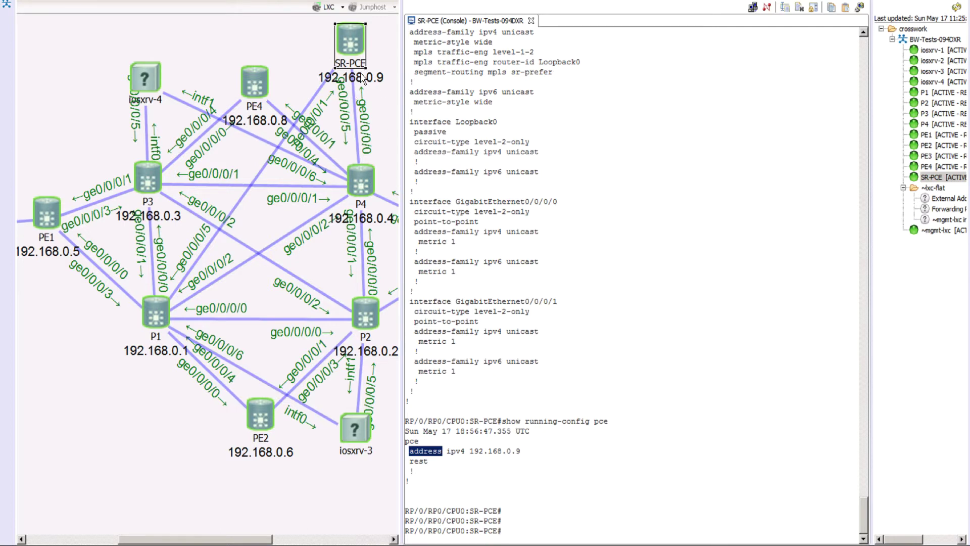
- Run 'show ip int br' on SR-PCE, correcting the mistyped command first
{"action": "left_click", "coordinate": [530, 220]}
{"action": "type", "text": "show ipint b"}
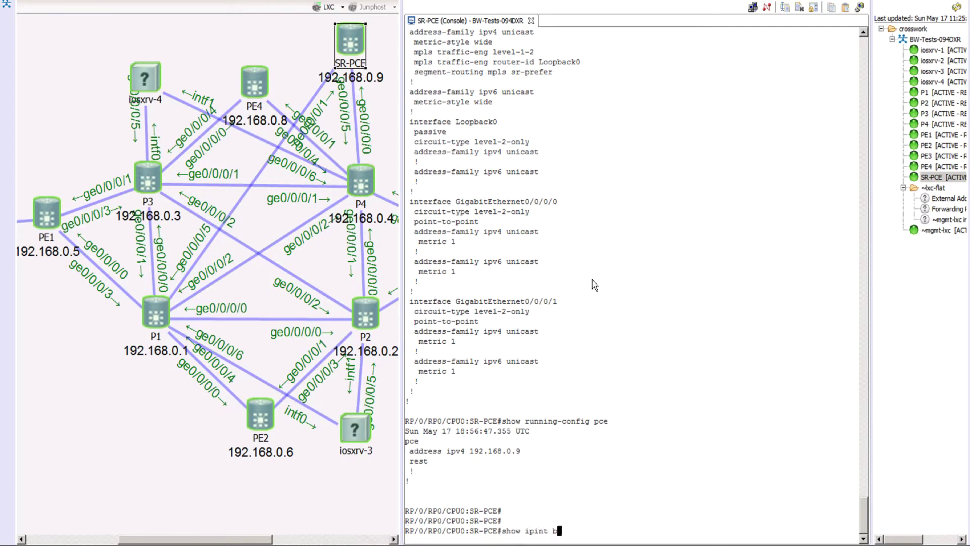
{"action": "key", "text": "BackSpace"}
{"action": "key", "text": "BackSpace"}
{"action": "key", "text": "BackSpace"}
{"action": "key", "text": "BackSpace"}
{"action": "key", "text": "BackSpace"}
{"action": "key", "text": "BackSpace"}
{"action": "type", "text": "o int"}
{"action": "key", "text": "BackSpace"}
{"action": "key", "text": "BackSpace"}
{"action": "key", "text": "ctrl+a"}
{"action": "key", "text": "ctrl+c"}
{"action": "type", "text": "show ip int br br"}
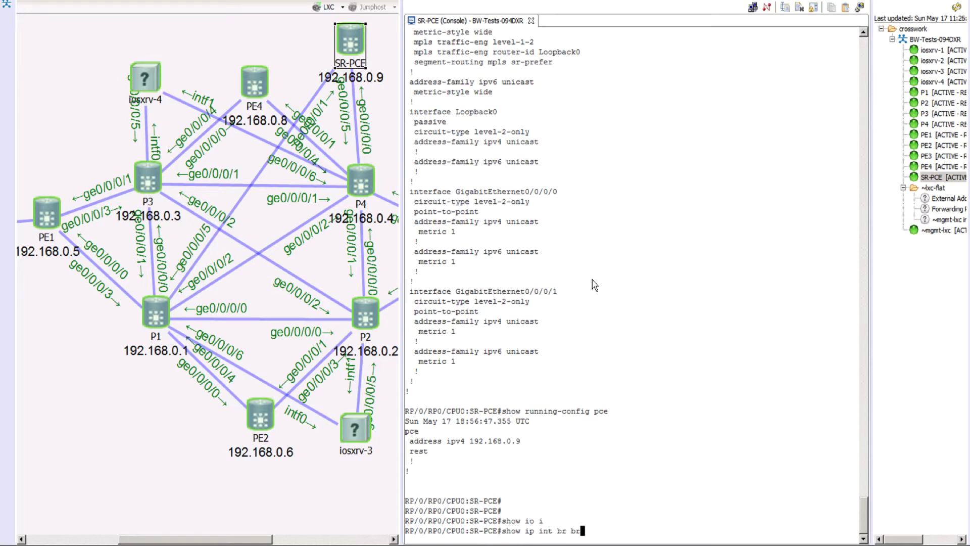
{"action": "key", "text": "BackSpace"}
{"action": "key", "text": "BackSpace"}
{"action": "key", "text": "Return"}
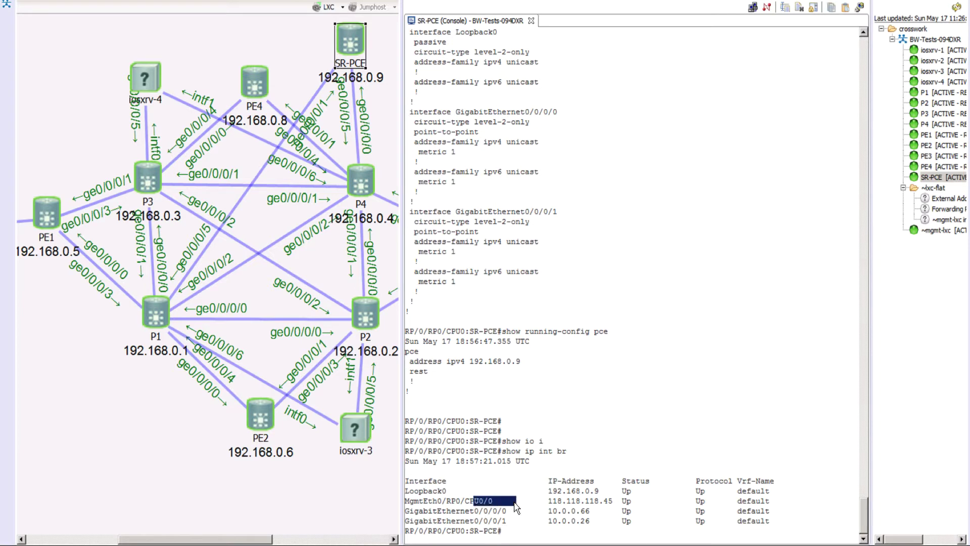
- Highlight Loopback0's 192.168.0.9 and the matching PCE address line to compare them
{"action": "left_click_drag", "start_coordinate": [424, 491], "coordinate": [550, 495]}
{"action": "left_click", "coordinate": [486, 507]}
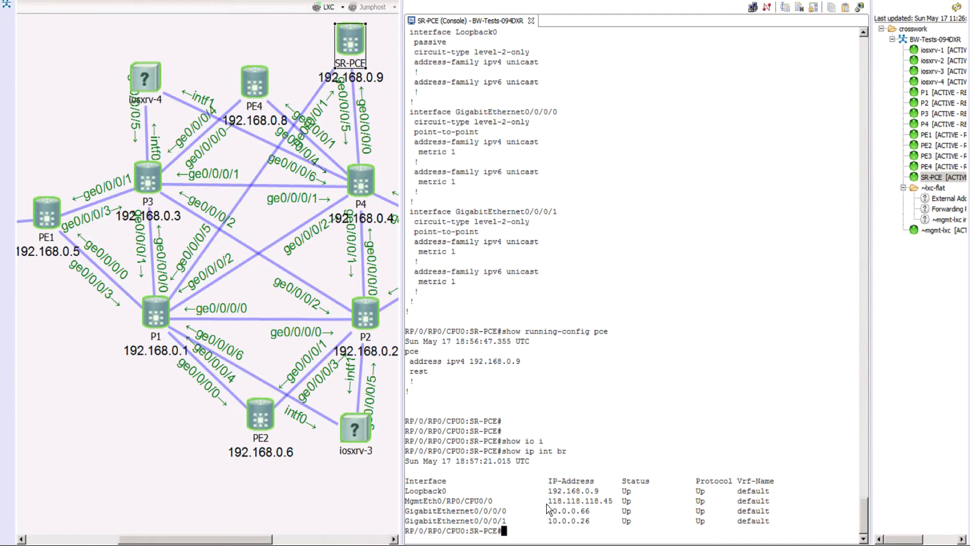
{"action": "left_click_drag", "start_coordinate": [548, 500], "coordinate": [611, 501]}
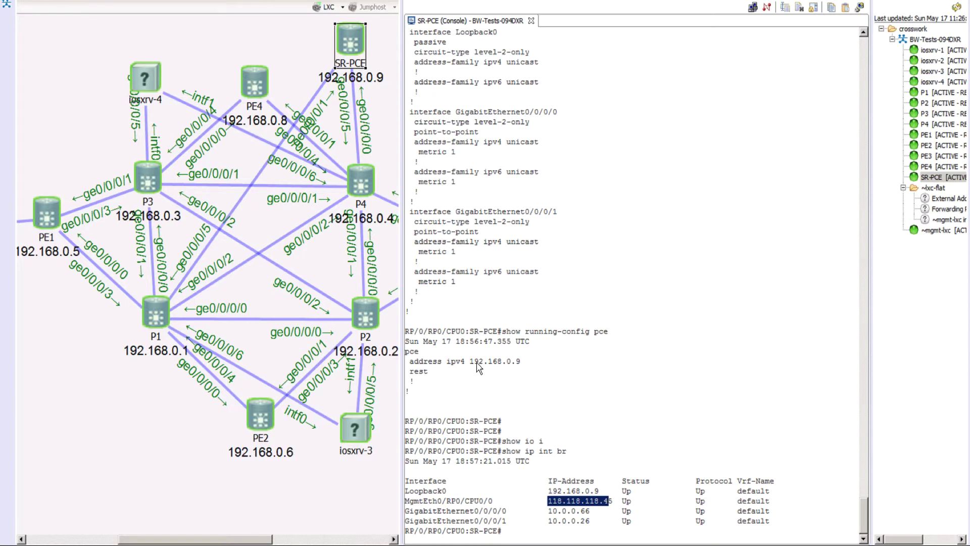
{"action": "left_click_drag", "start_coordinate": [470, 361], "coordinate": [521, 361]}
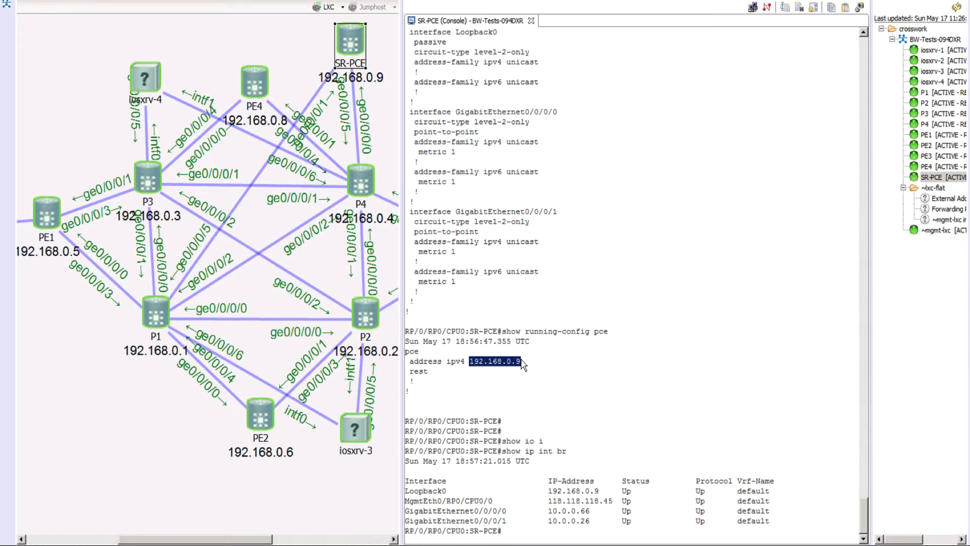
{"action": "left_click", "coordinate": [506, 379]}
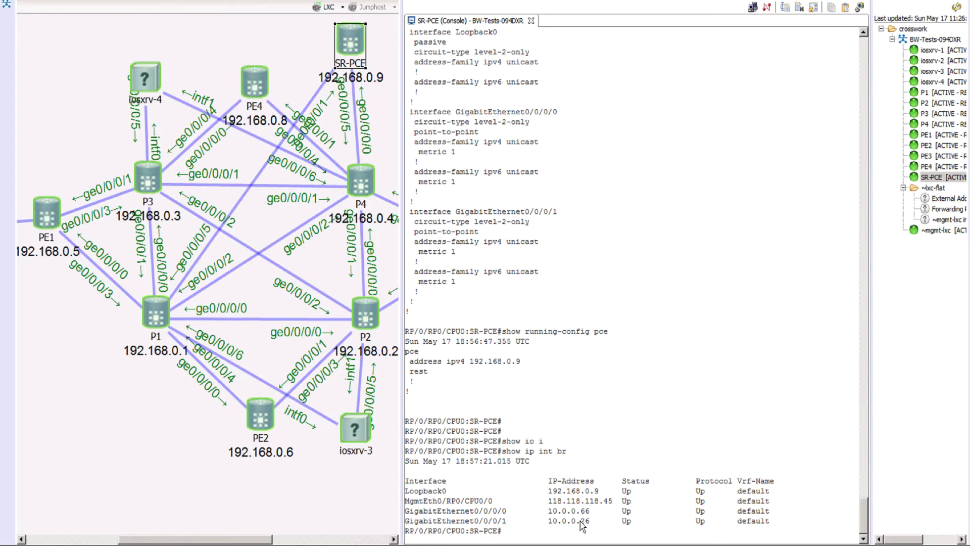
{"action": "left_click_drag", "start_coordinate": [547, 491], "coordinate": [589, 491]}
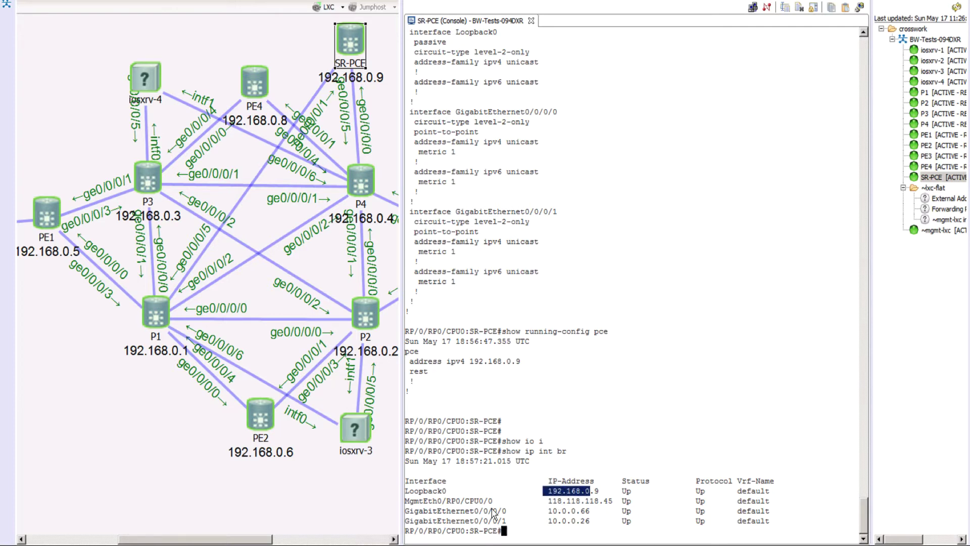
{"action": "left_click", "coordinate": [568, 499]}
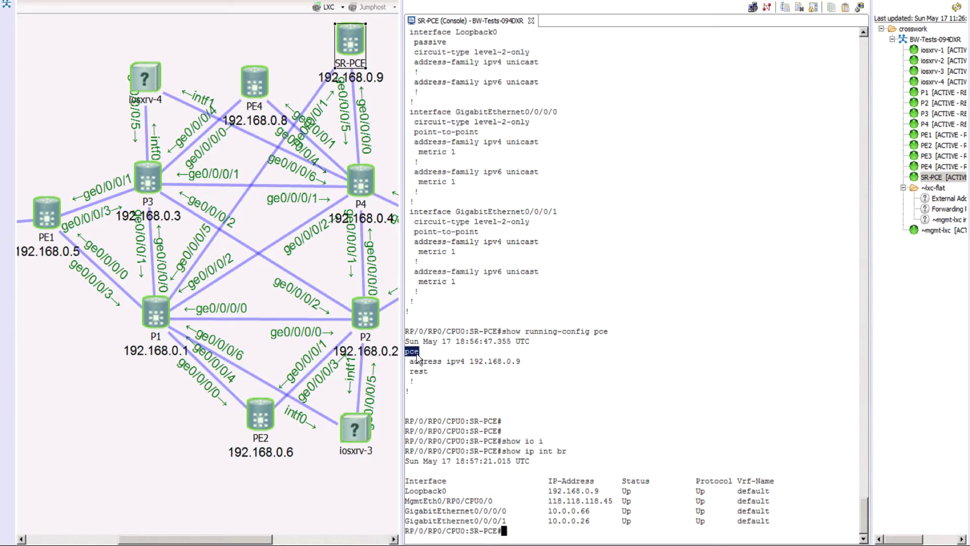
{"action": "left_click_drag", "start_coordinate": [409, 362], "coordinate": [521, 365]}
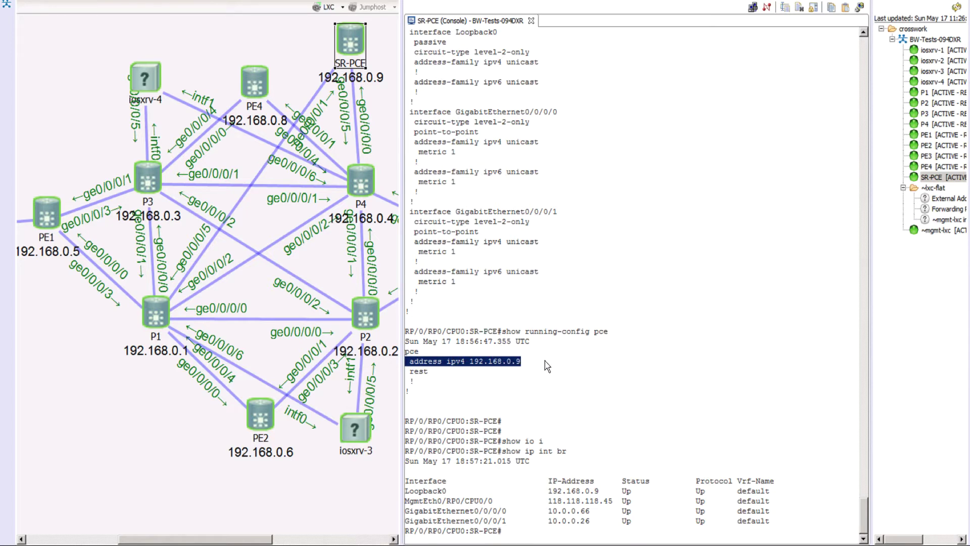
{"action": "left_click", "coordinate": [464, 383]}
{"action": "left_click_drag", "start_coordinate": [410, 372], "coordinate": [428, 377]}
{"action": "left_click", "coordinate": [442, 377]}
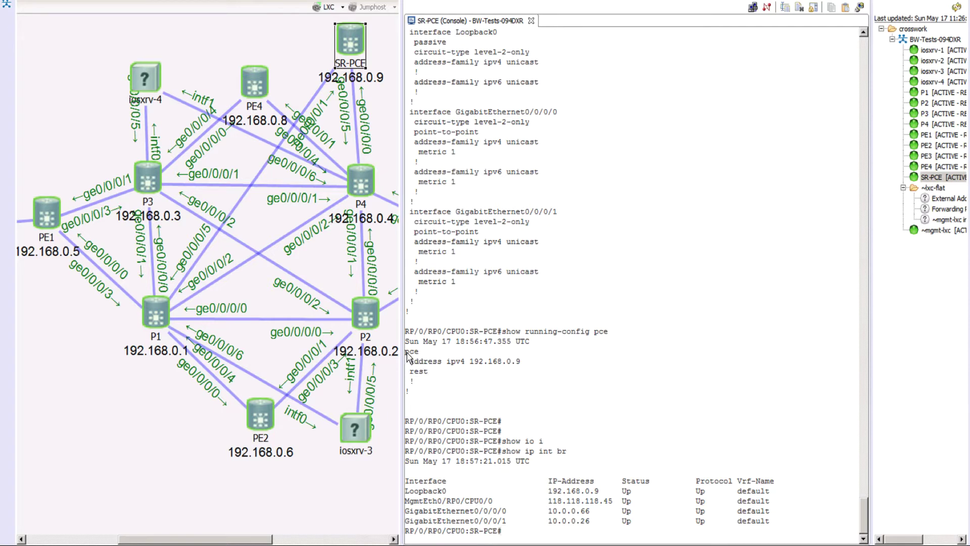
{"action": "left_click_drag", "start_coordinate": [408, 352], "coordinate": [521, 365]}
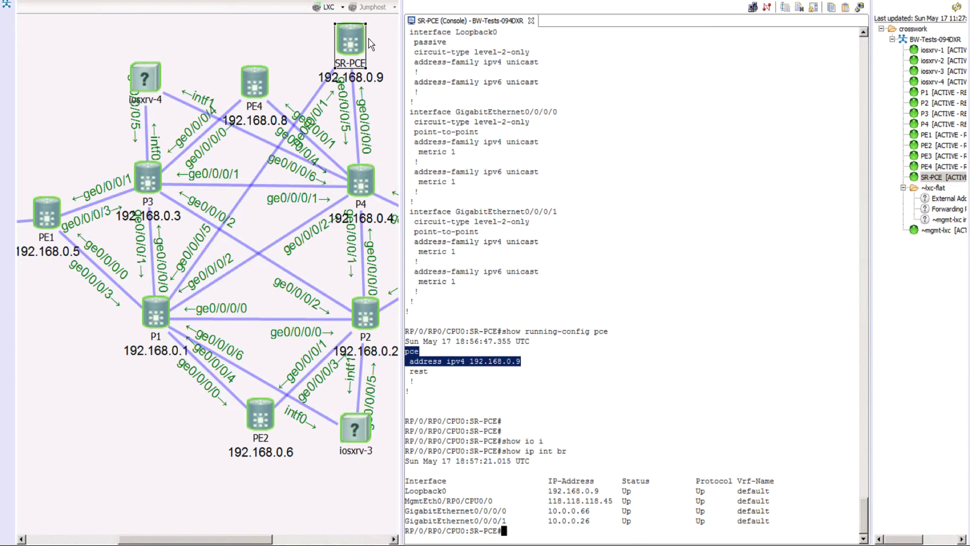
{"action": "left_click", "coordinate": [606, 335]}
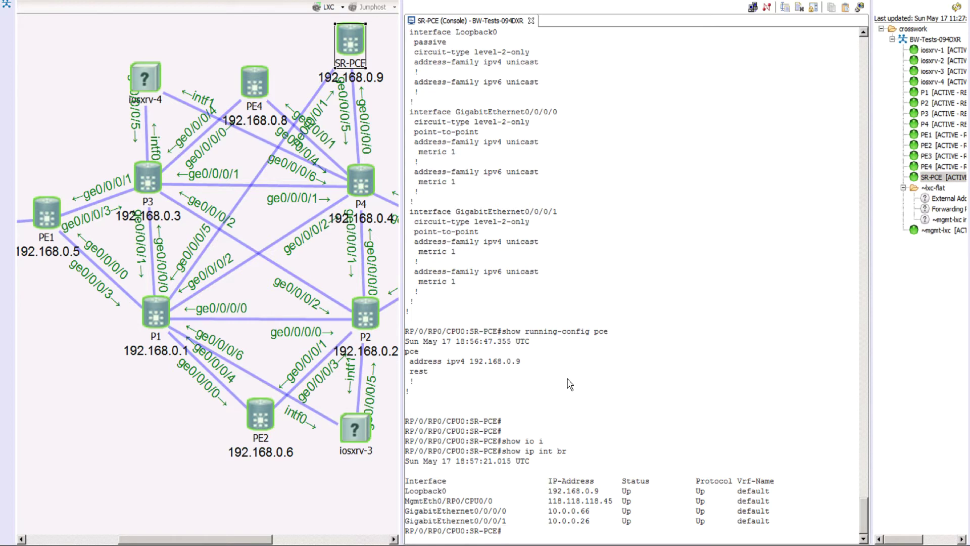
- Open a Telnet session to PE1's Console port from the PE1 node's context menu
{"action": "key", "text": "Return"}
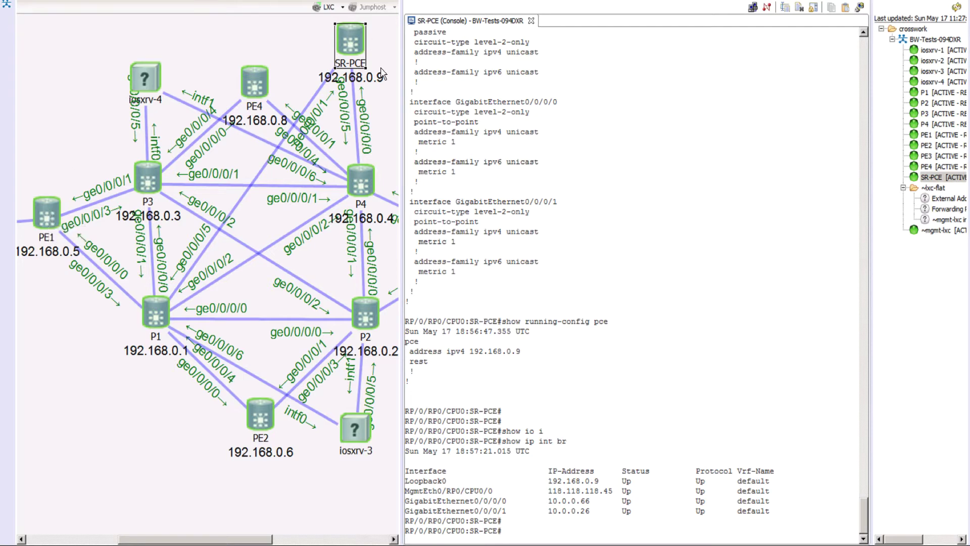
{"action": "left_click", "coordinate": [48, 215]}
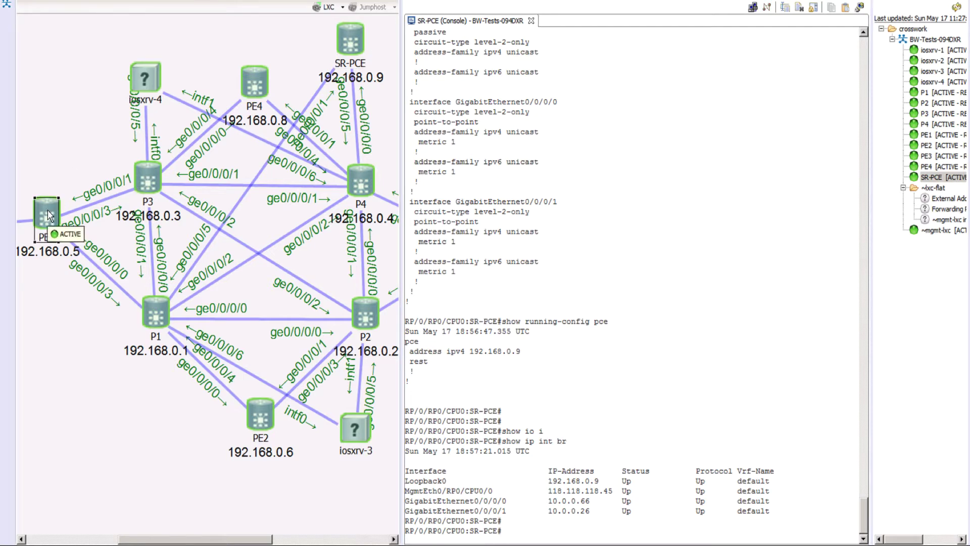
{"action": "right_click", "coordinate": [49, 215]}
{"action": "mouse_move", "coordinate": [102, 233]}
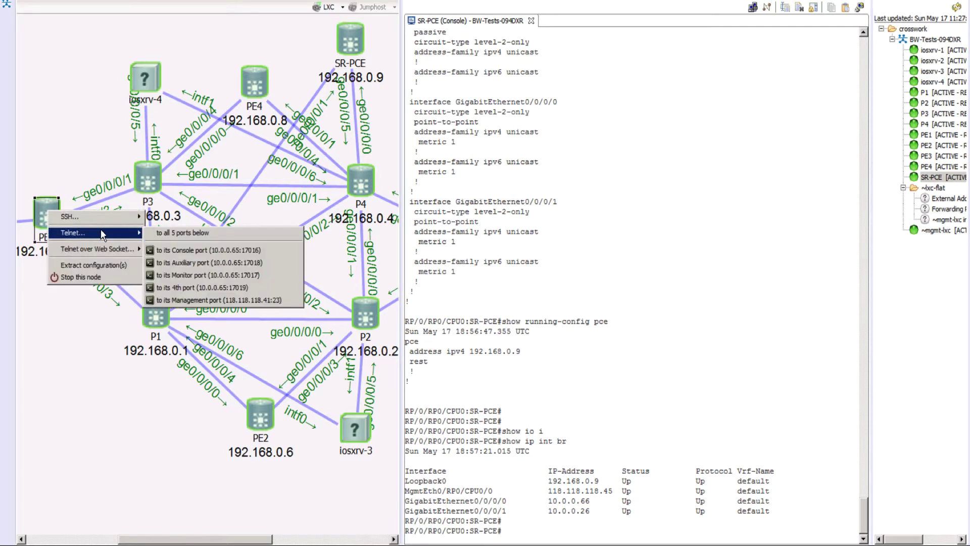
{"action": "left_click", "coordinate": [179, 246]}
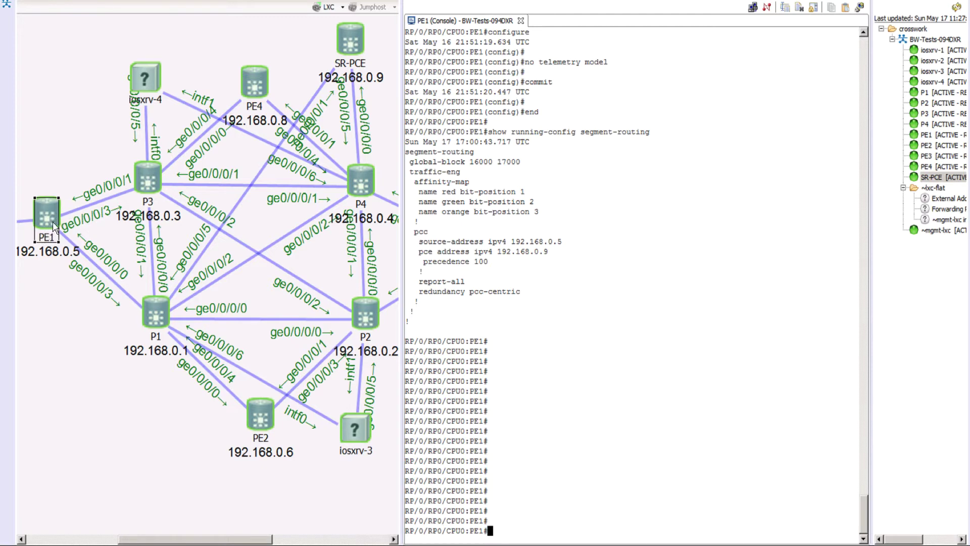
- Highlight PE1's segment-routing configuration block and the pcc keyword
{"action": "mouse_move", "coordinate": [52, 225]}
{"action": "left_click_drag", "start_coordinate": [406, 152], "coordinate": [549, 217]}
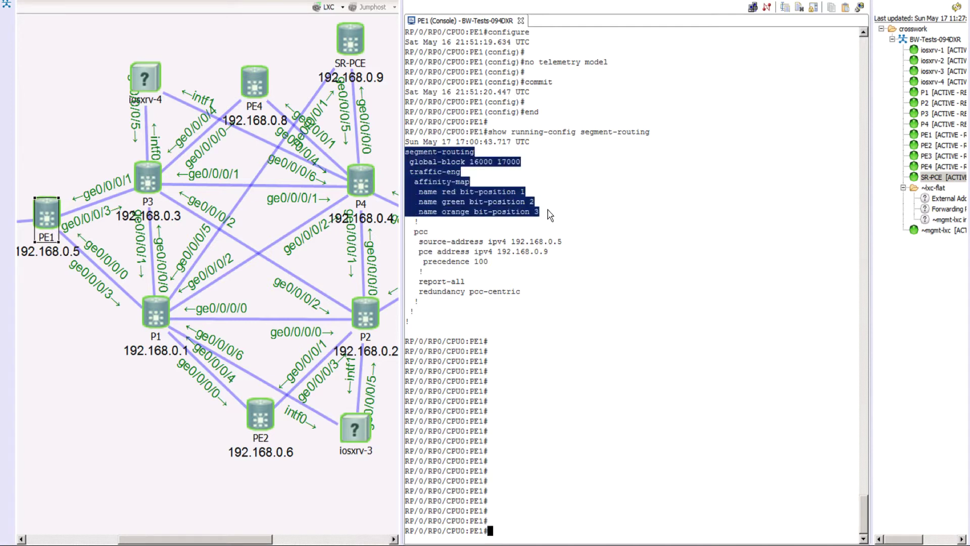
{"action": "left_click", "coordinate": [516, 219]}
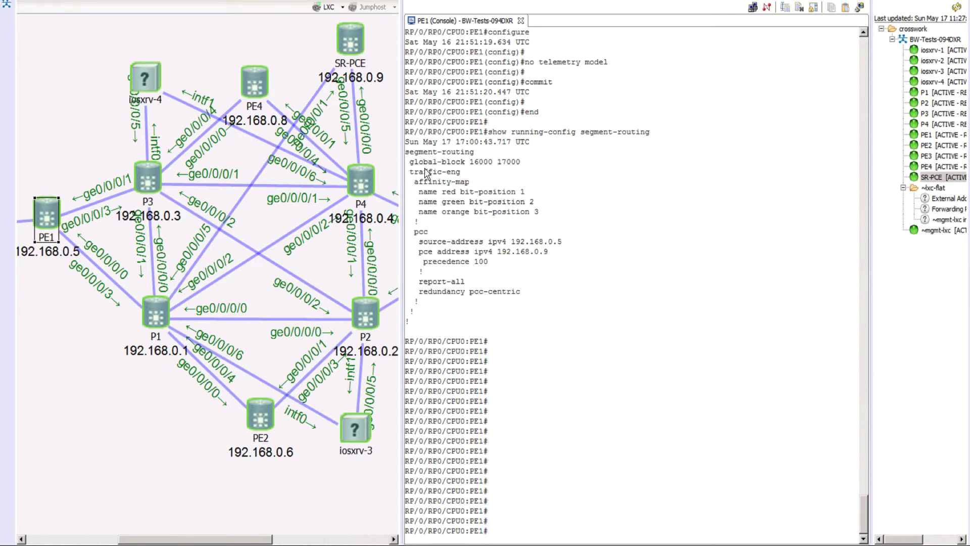
{"action": "double_click", "coordinate": [424, 233]}
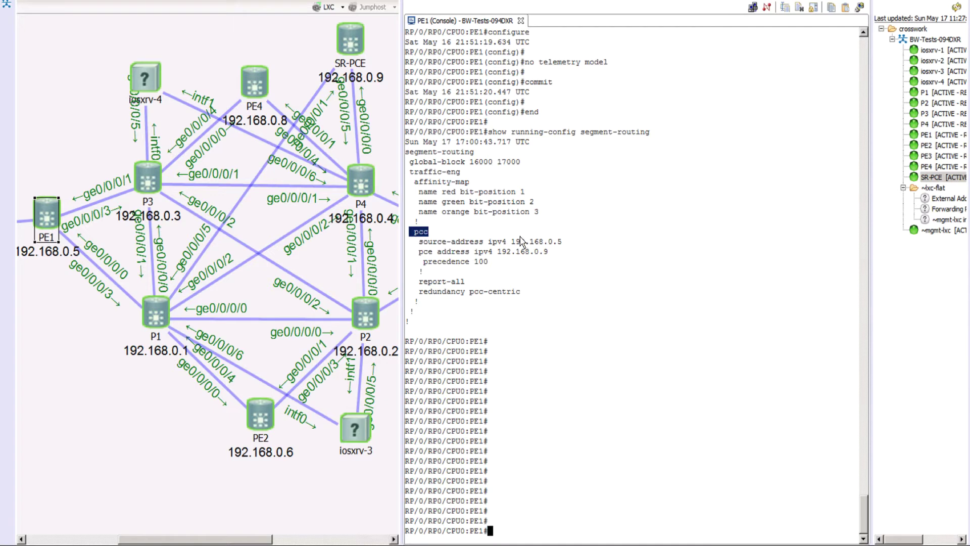
{"action": "left_click", "coordinate": [532, 303]}
- Run 'show ip int br' on PE1 and match source address 192.168.0.5 to Loopback0
{"action": "type", "text": "show ip int b"}
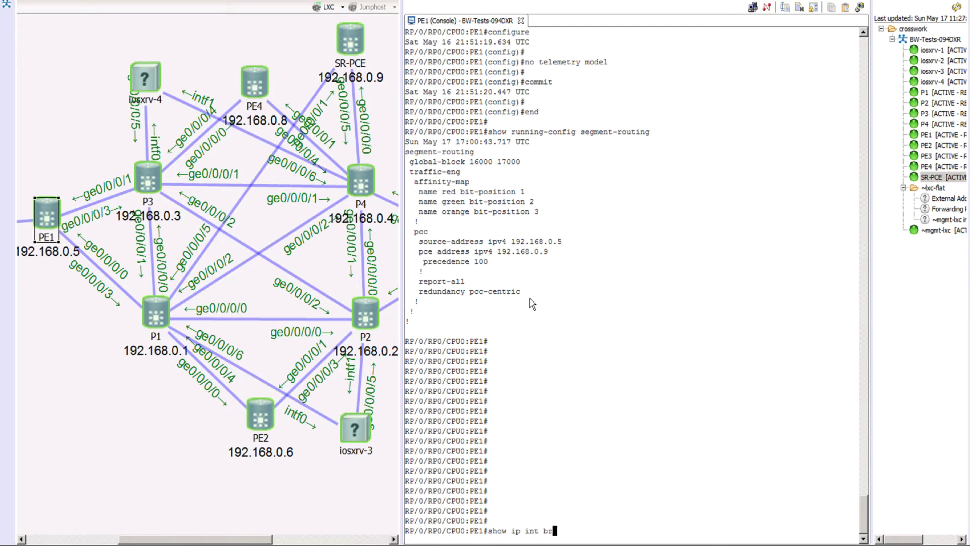
{"action": "type", "text": "r"}
{"action": "key", "text": "Return"}
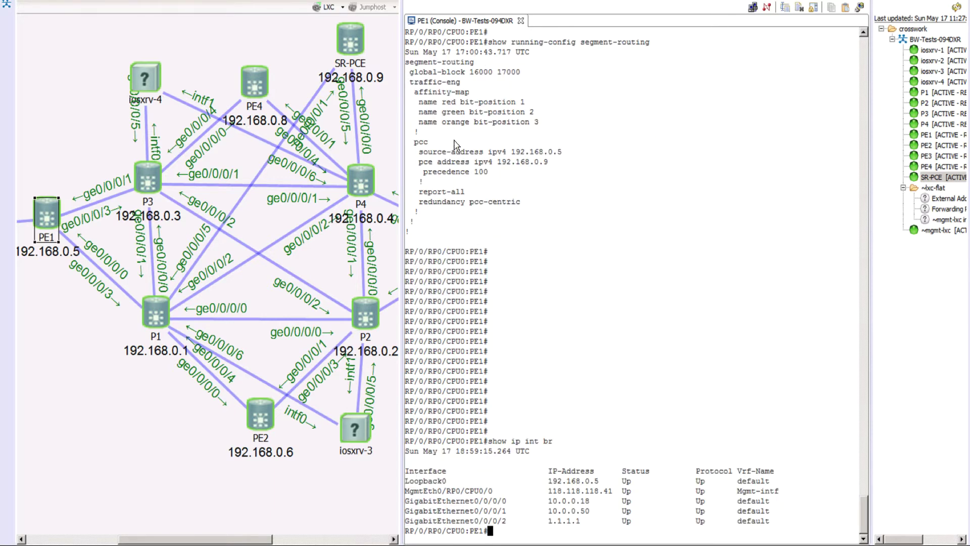
{"action": "left_click_drag", "start_coordinate": [409, 143], "coordinate": [504, 158]}
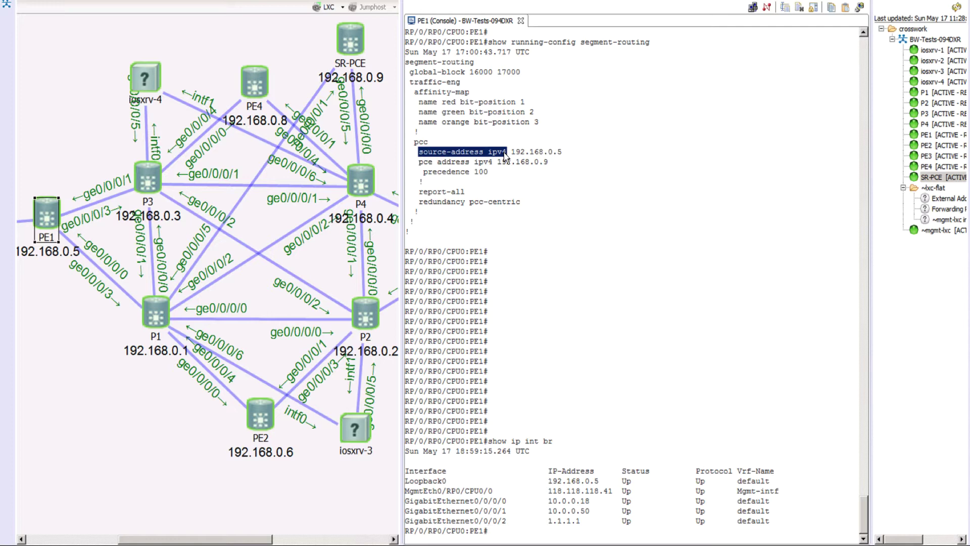
{"action": "left_click", "coordinate": [514, 158]}
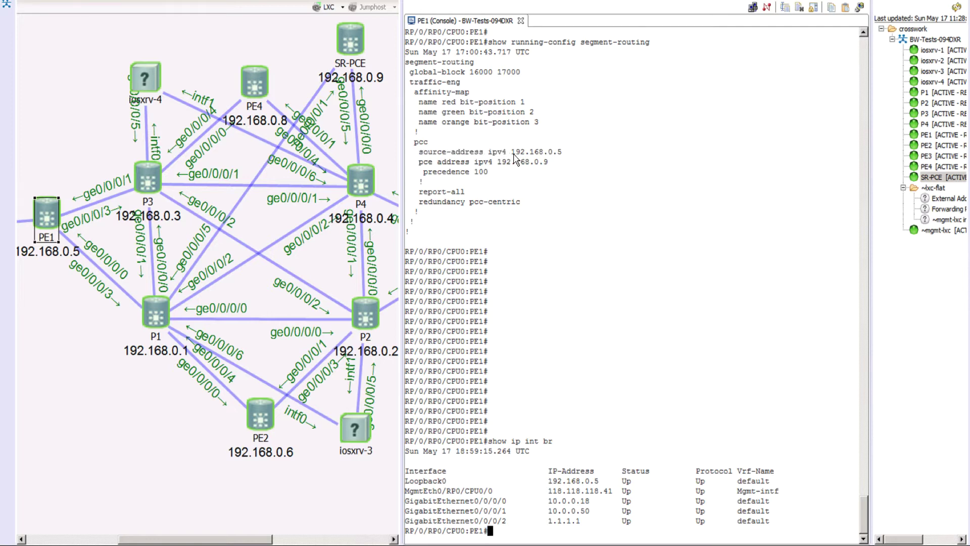
{"action": "left_click_drag", "start_coordinate": [511, 154], "coordinate": [564, 155]}
{"action": "left_click_drag", "start_coordinate": [432, 481], "coordinate": [595, 482]}
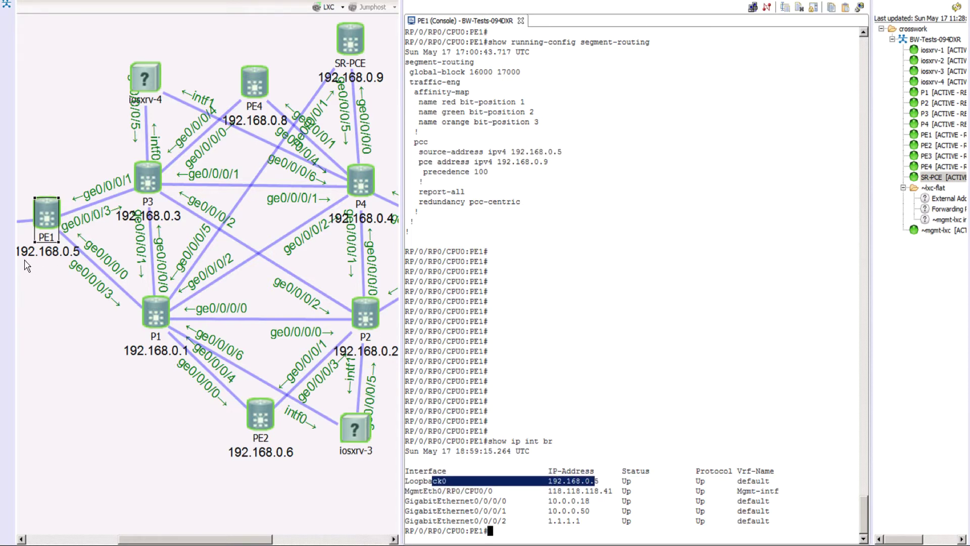
{"action": "left_click", "coordinate": [501, 293]}
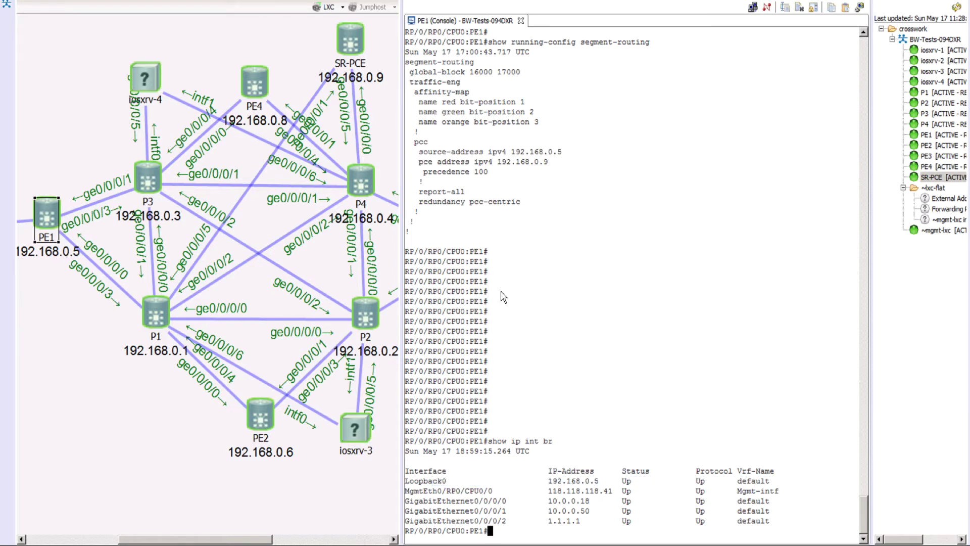
- Highlight the pcc source-address, pce address and precedence 100 lines
{"action": "left_click_drag", "start_coordinate": [415, 143], "coordinate": [562, 156]}
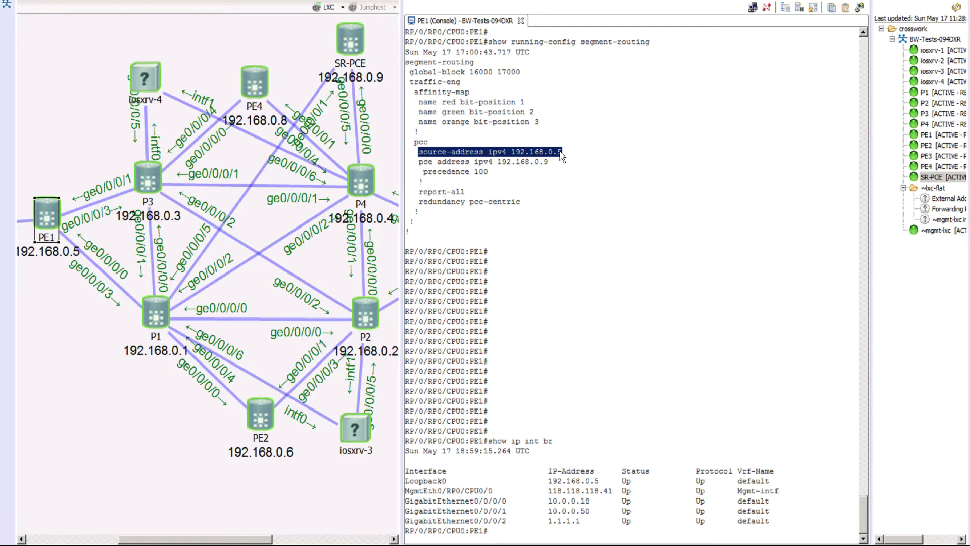
{"action": "left_click", "coordinate": [534, 182]}
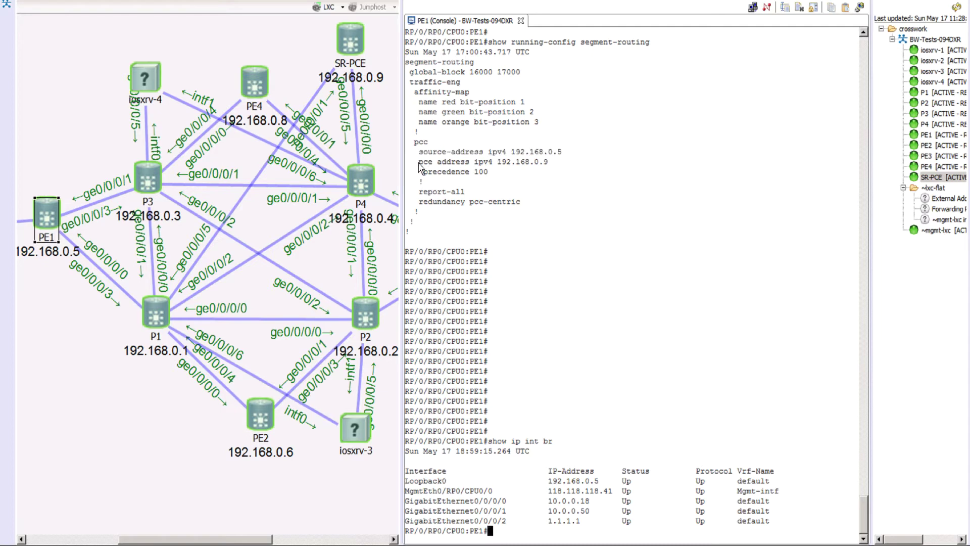
{"action": "left_click_drag", "start_coordinate": [419, 163], "coordinate": [469, 167]}
{"action": "left_click", "coordinate": [493, 155]}
{"action": "left_click_drag", "start_coordinate": [423, 174], "coordinate": [488, 175]}
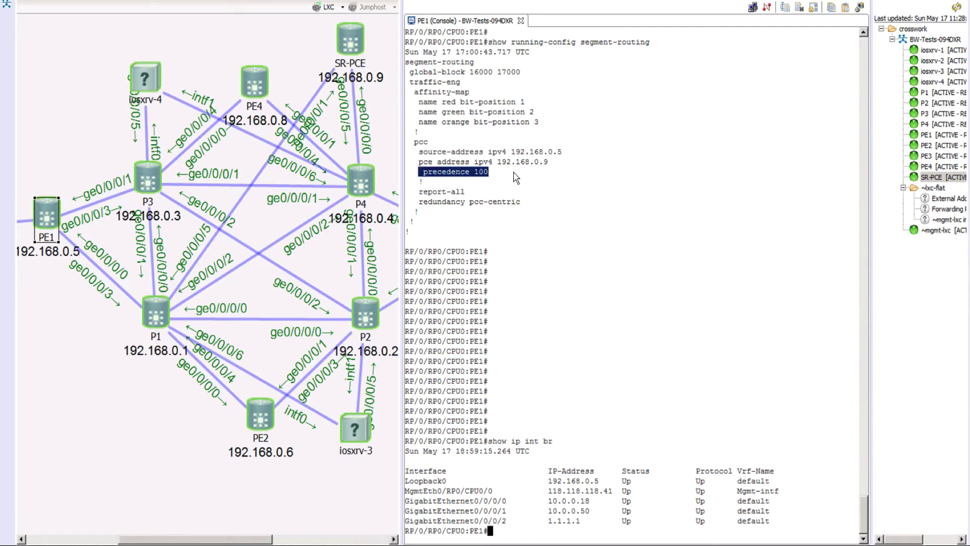
{"action": "left_click", "coordinate": [515, 176]}
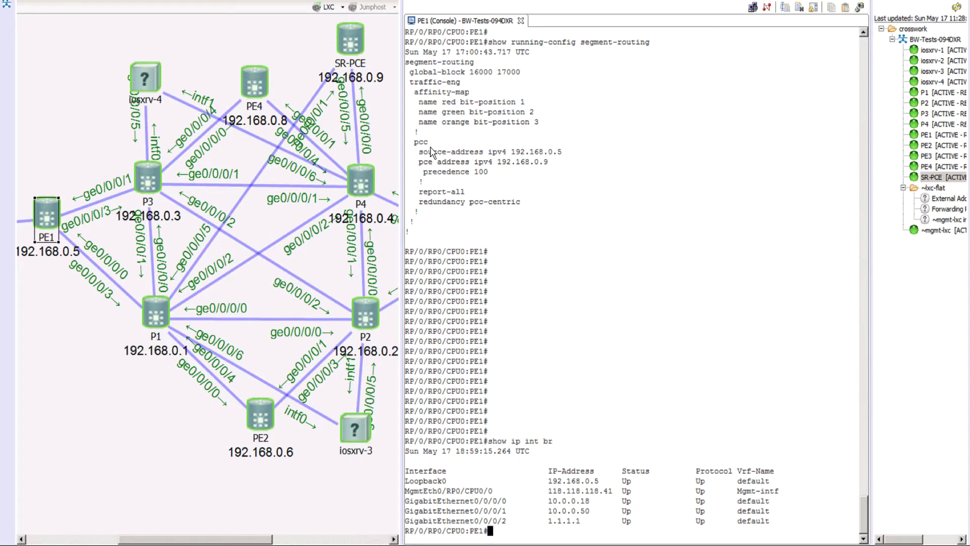
{"action": "left_click_drag", "start_coordinate": [419, 193], "coordinate": [521, 205]}
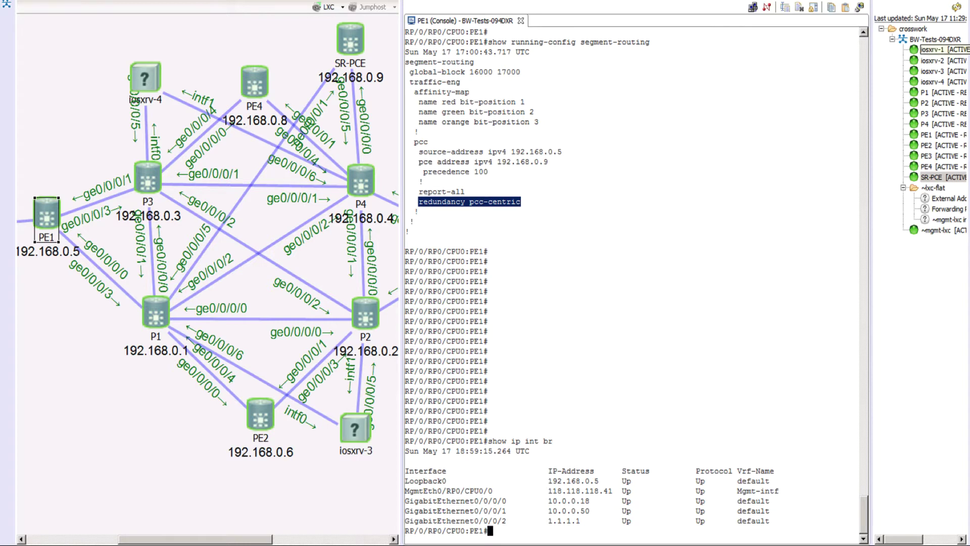
{"action": "left_click", "coordinate": [657, 217]}
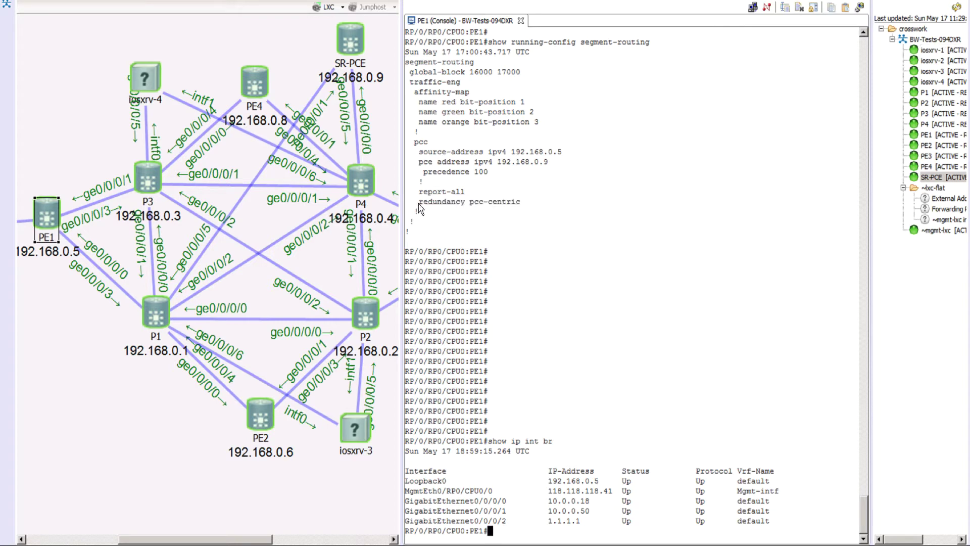
{"action": "left_click_drag", "start_coordinate": [416, 204], "coordinate": [521, 205]}
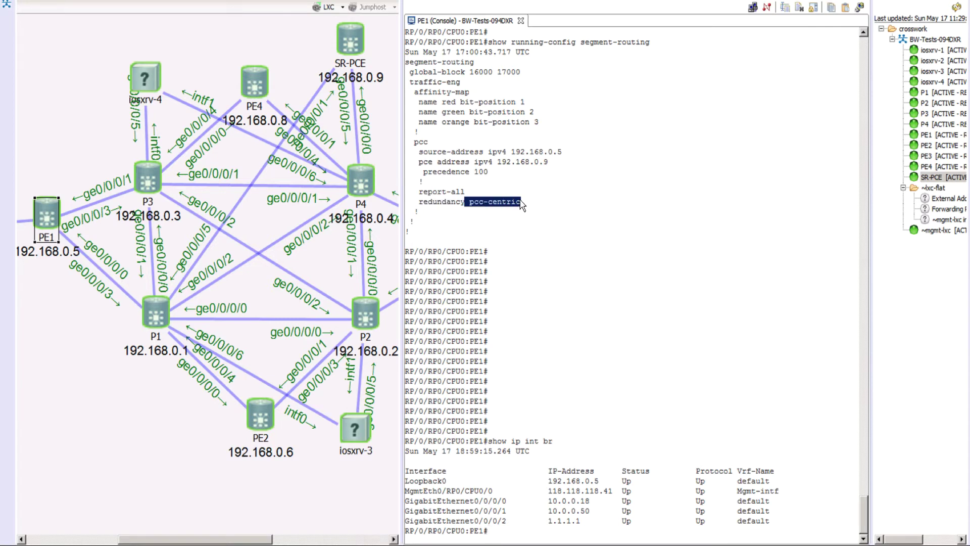
{"action": "left_click", "coordinate": [441, 201]}
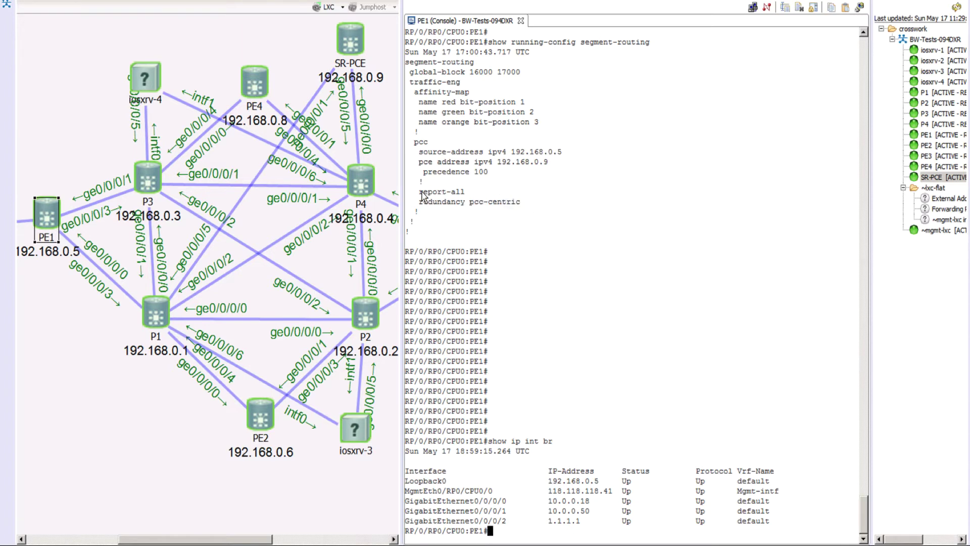
{"action": "left_click_drag", "start_coordinate": [420, 193], "coordinate": [463, 195]}
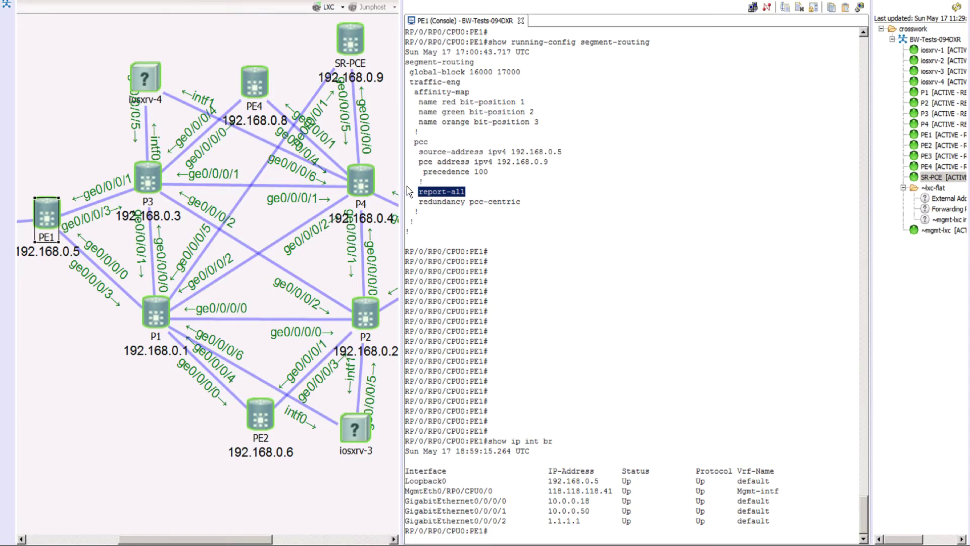
{"action": "left_click_drag", "start_coordinate": [416, 142], "coordinate": [422, 143]}
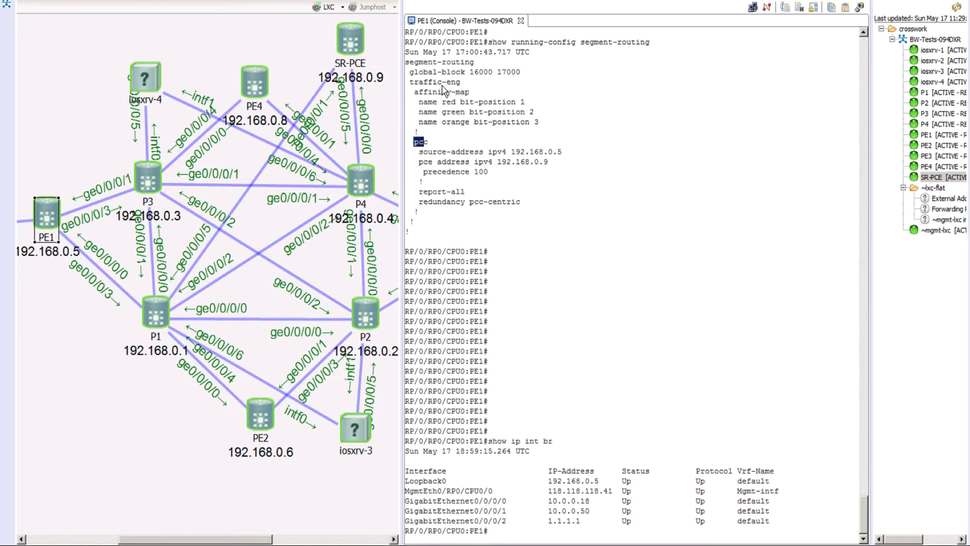
{"action": "left_click", "coordinate": [417, 147]}
{"action": "left_click_drag", "start_coordinate": [419, 151], "coordinate": [463, 152]}
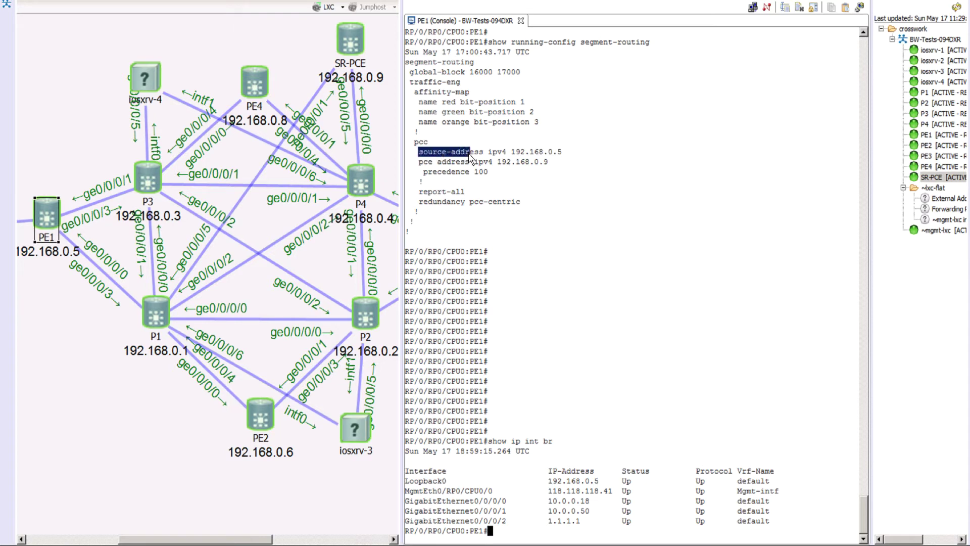
{"action": "left_click", "coordinate": [459, 158]}
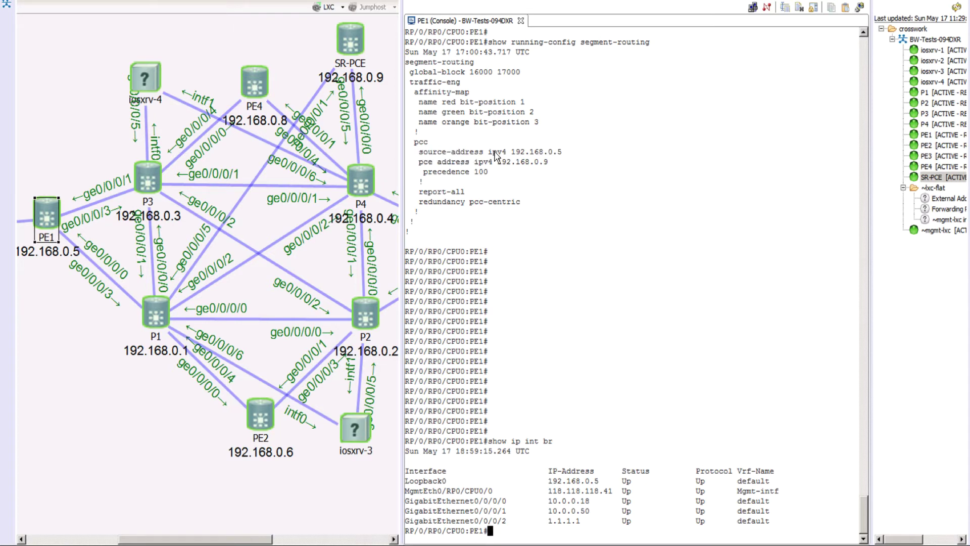
{"action": "left_click_drag", "start_coordinate": [510, 152], "coordinate": [564, 154]}
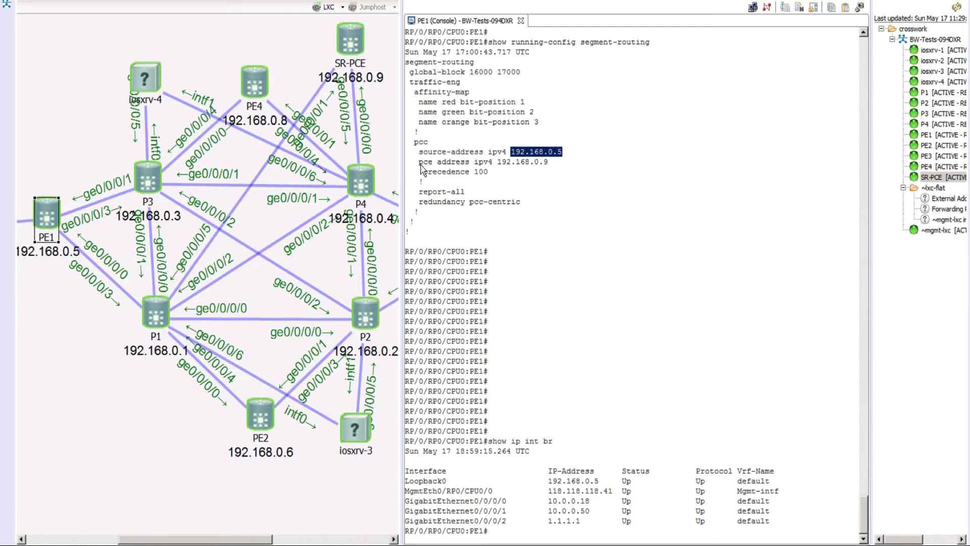
{"action": "left_click_drag", "start_coordinate": [419, 162], "coordinate": [494, 164]}
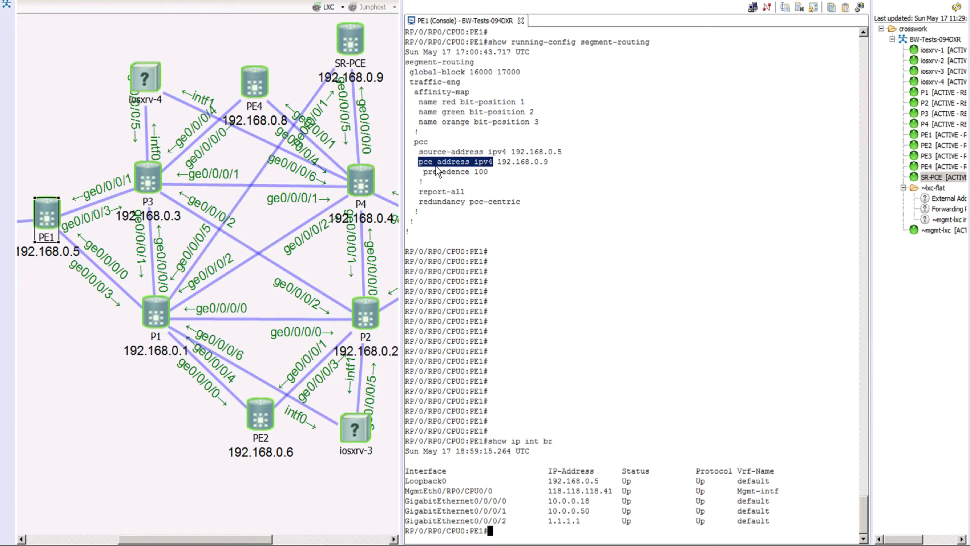
{"action": "left_click", "coordinate": [500, 167]}
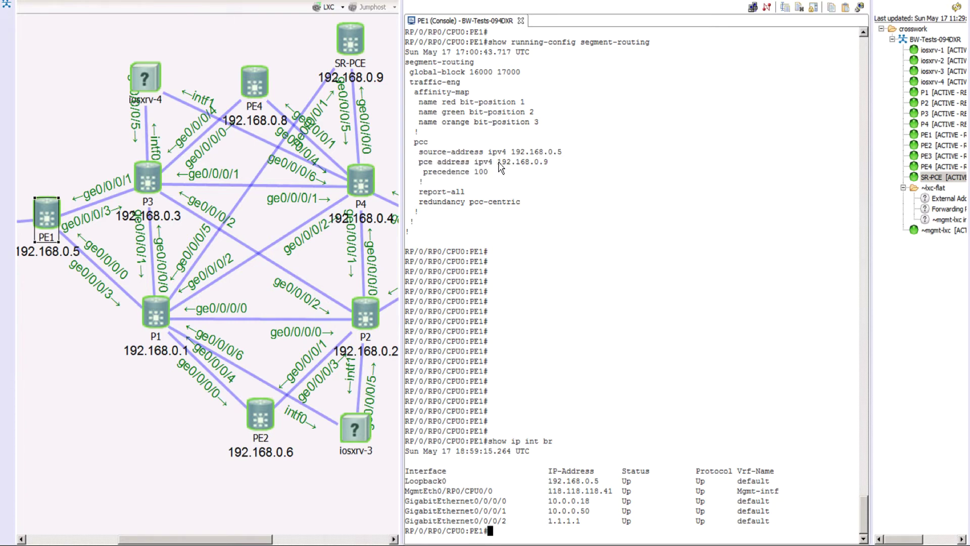
{"action": "left_click_drag", "start_coordinate": [498, 165], "coordinate": [549, 166]}
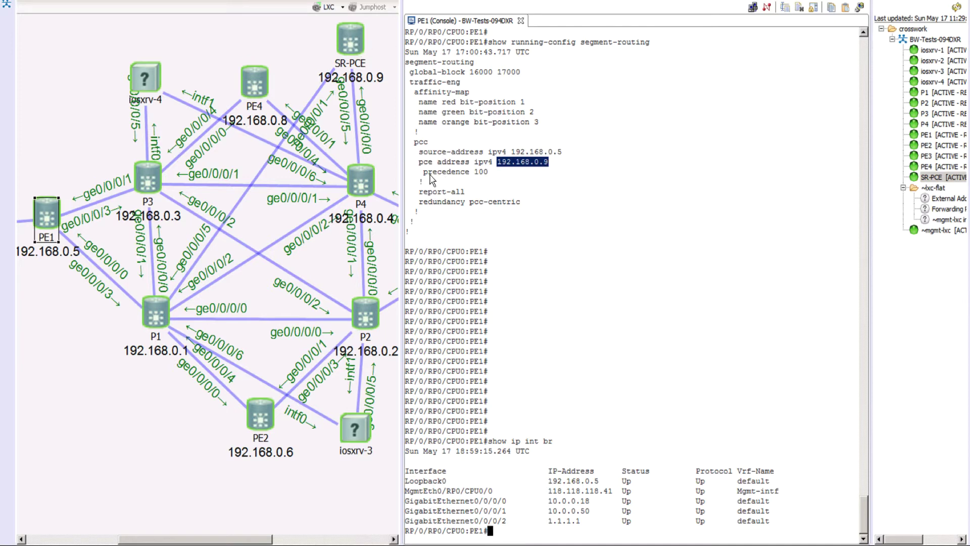
{"action": "left_click_drag", "start_coordinate": [423, 173], "coordinate": [447, 174]}
{"action": "left_click_drag", "start_coordinate": [473, 173], "coordinate": [486, 174]}
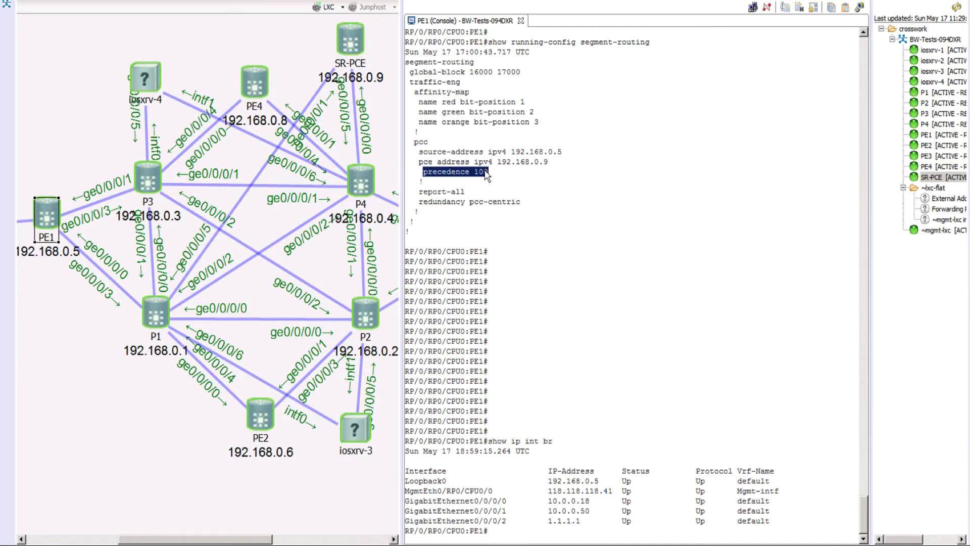
{"action": "left_click", "coordinate": [525, 175]}
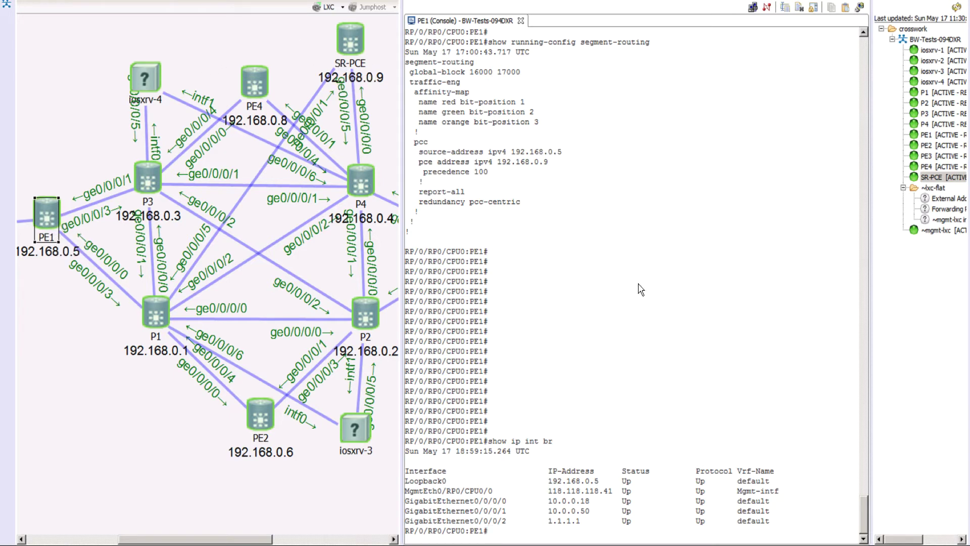
- Run 'show segment-routing traffic-eng pcc ipv4 peer' on PE1 using Tab completion and '?' help
{"action": "key", "text": "Return"}
{"action": "key", "text": "Return"}
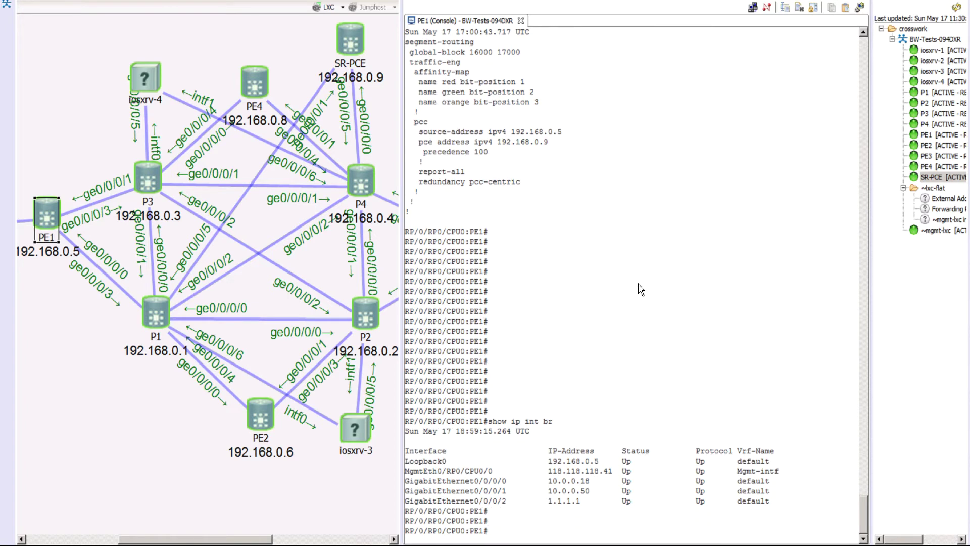
{"action": "type", "text": "show seg"}
{"action": "key", "text": "Tab"}
{"action": "type", "text": "tr"}
{"action": "key", "text": "Tab"}
{"action": "type", "text": "p"}
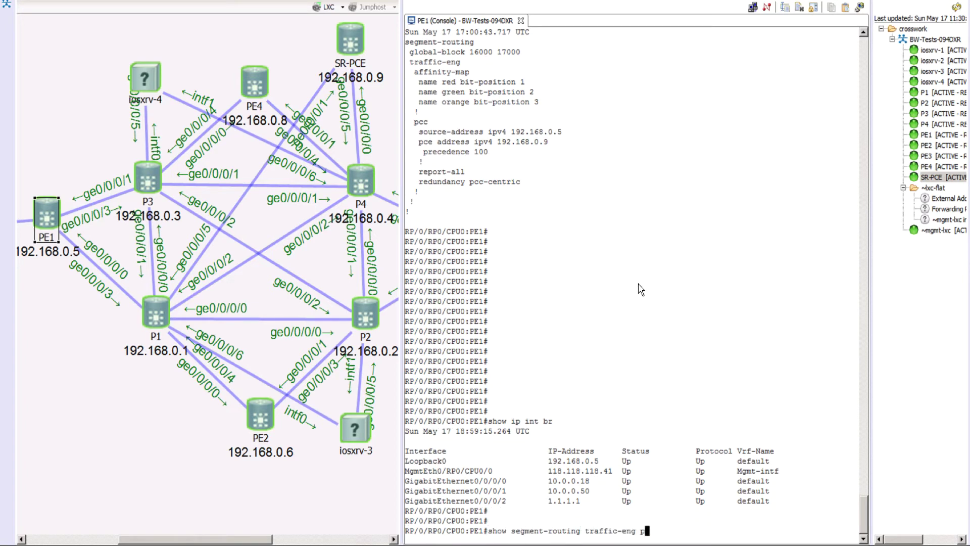
{"action": "type", "text": "cc "}
{"action": "type", "text": "?"}
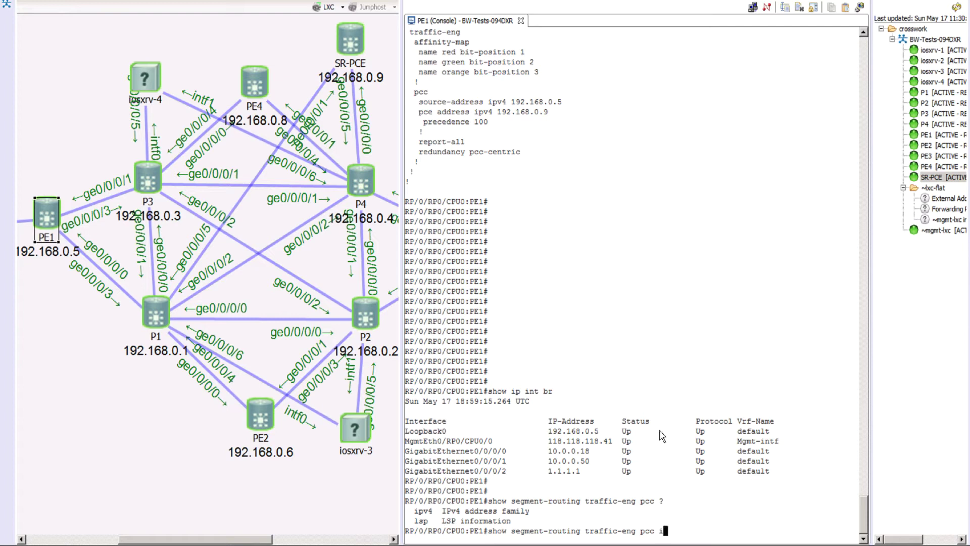
{"action": "type", "text": "pv4 "}
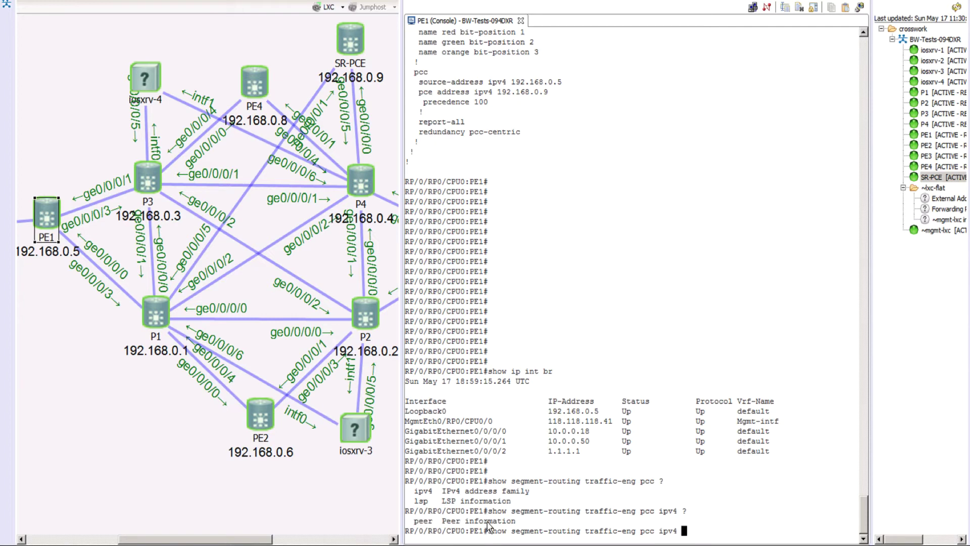
{"action": "type", "text": "peer ?"}
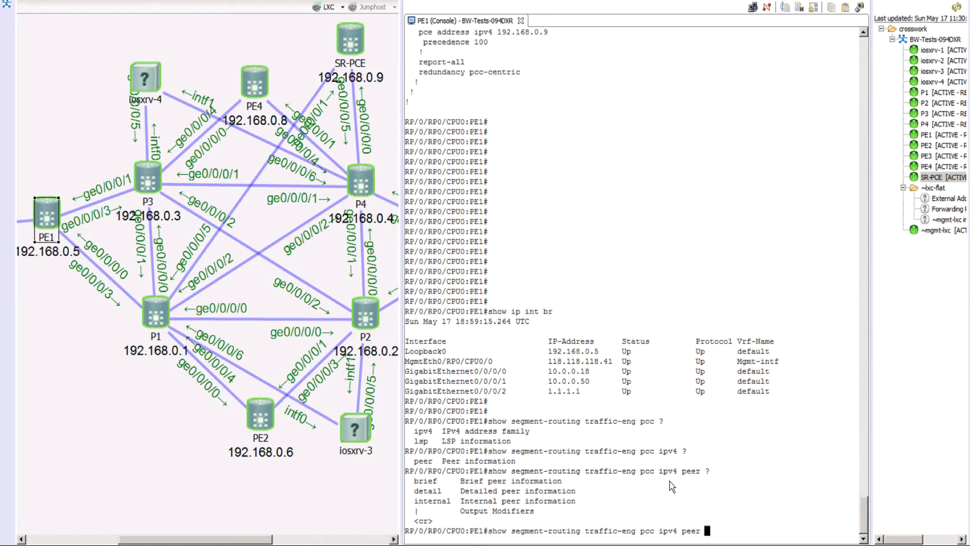
{"action": "key", "text": "Return"}
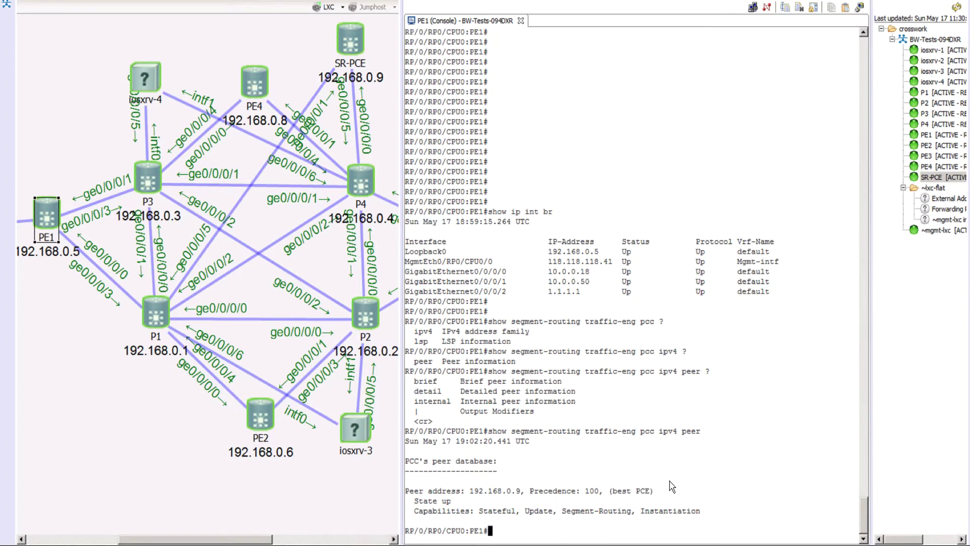
{"action": "key", "text": "Return"}
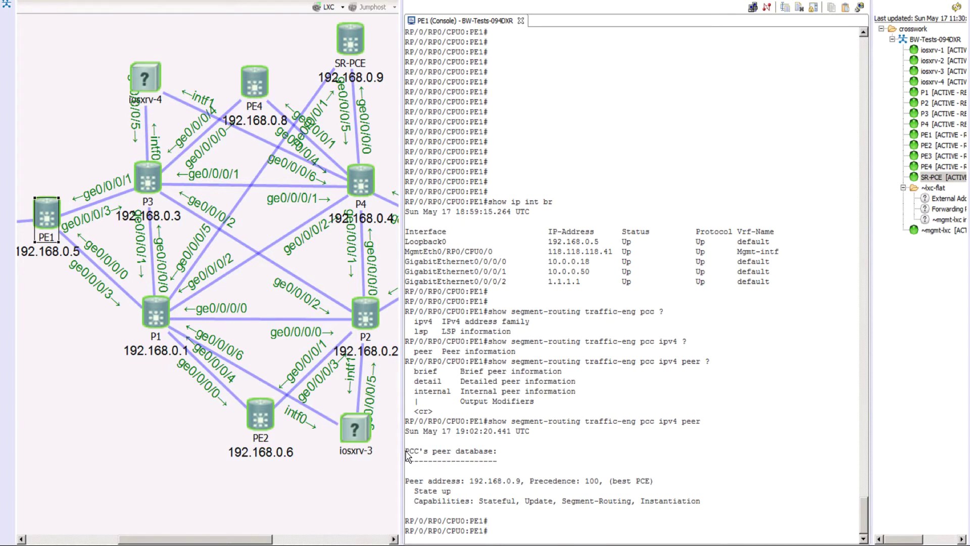
- Highlight peer 192.168.0.9, State up, and the Stateful, Update and Segment-Routing capabilities
{"action": "left_click_drag", "start_coordinate": [406, 451], "coordinate": [484, 452]}
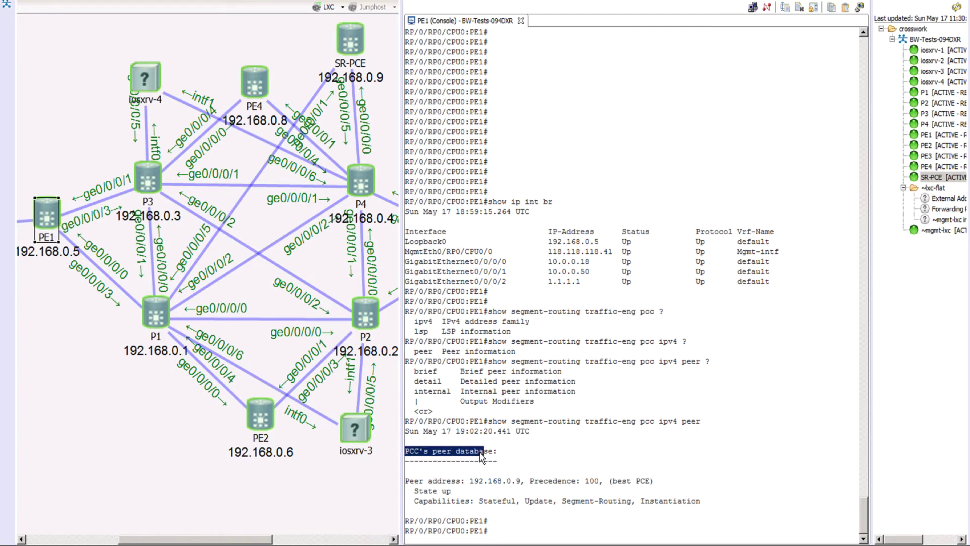
{"action": "left_click", "coordinate": [451, 485]}
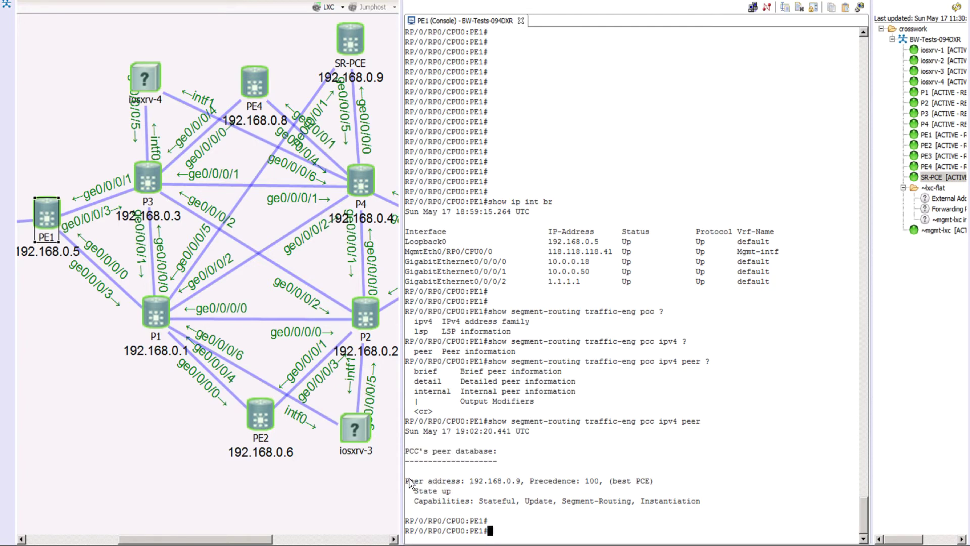
{"action": "left_click_drag", "start_coordinate": [407, 485], "coordinate": [612, 486]}
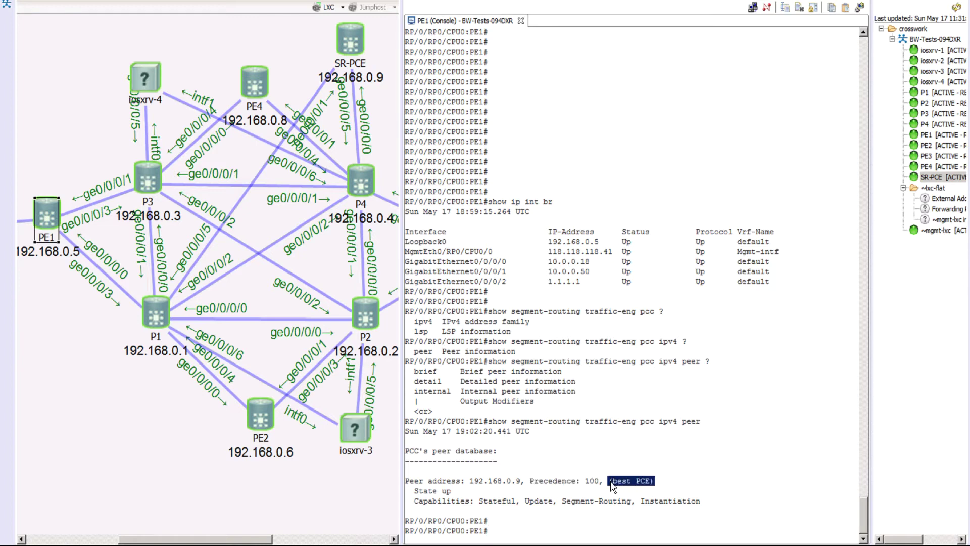
{"action": "left_click", "coordinate": [685, 476]}
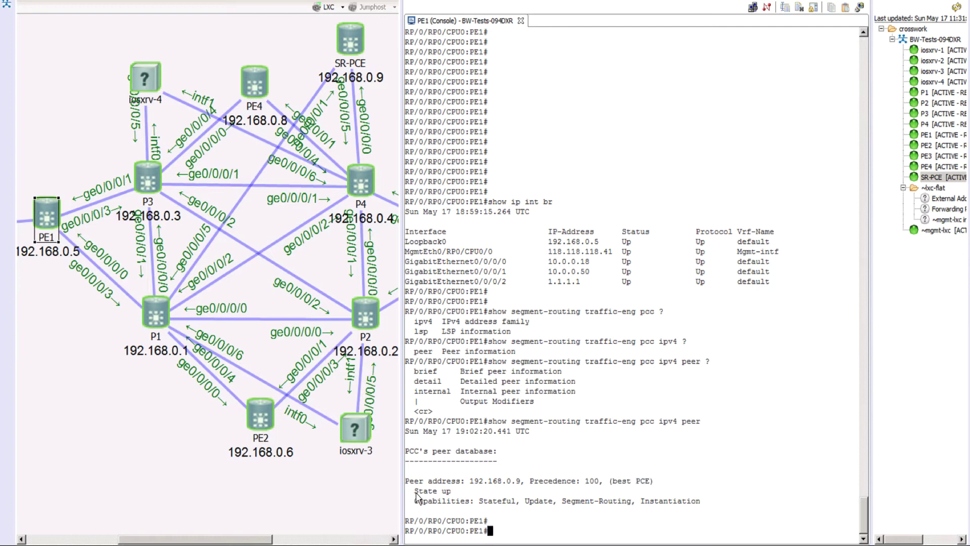
{"action": "left_click_drag", "start_coordinate": [415, 492], "coordinate": [451, 494]}
{"action": "left_click", "coordinate": [446, 500]}
{"action": "left_click_drag", "start_coordinate": [419, 503], "coordinate": [464, 502]}
{"action": "left_click", "coordinate": [488, 507]}
{"action": "double_click", "coordinate": [481, 501]}
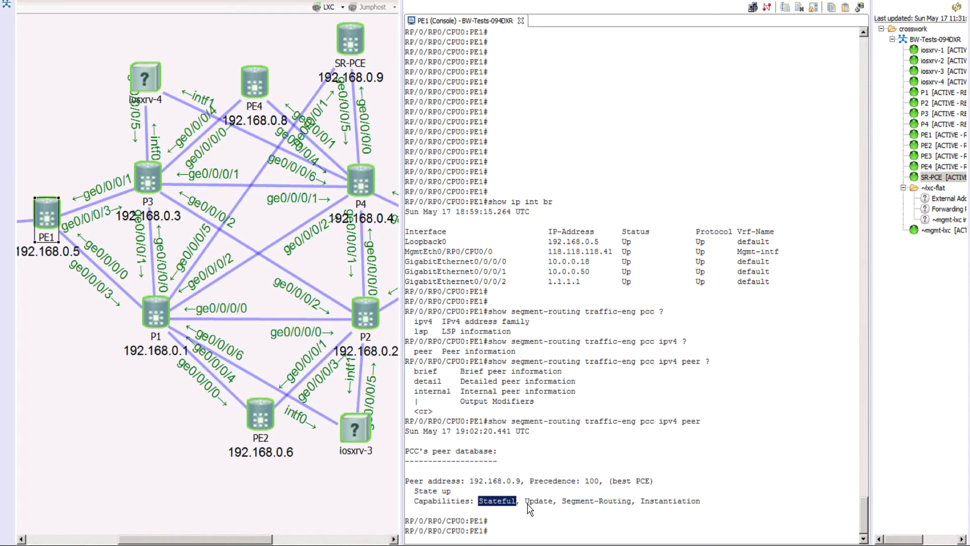
{"action": "double_click", "coordinate": [530, 502]}
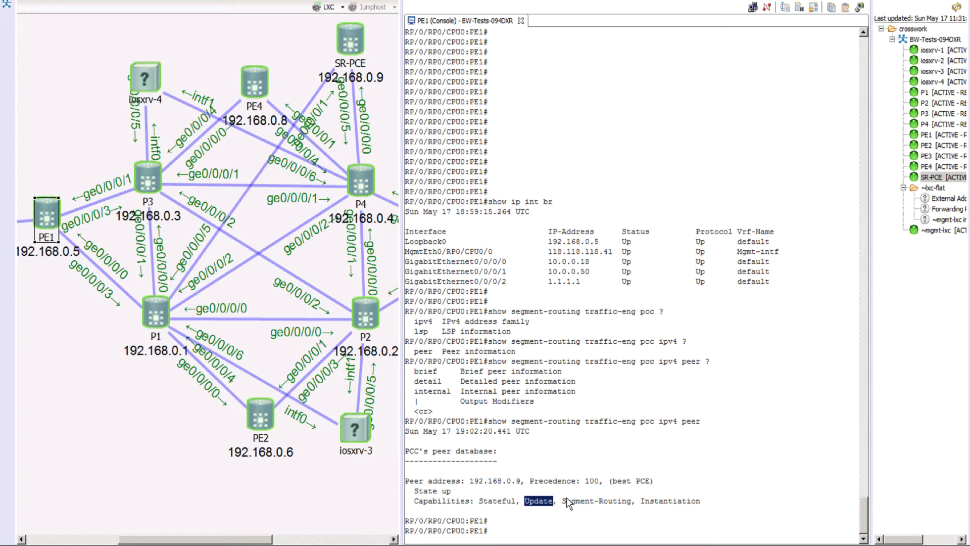
{"action": "left_click_drag", "start_coordinate": [562, 503], "coordinate": [698, 503]}
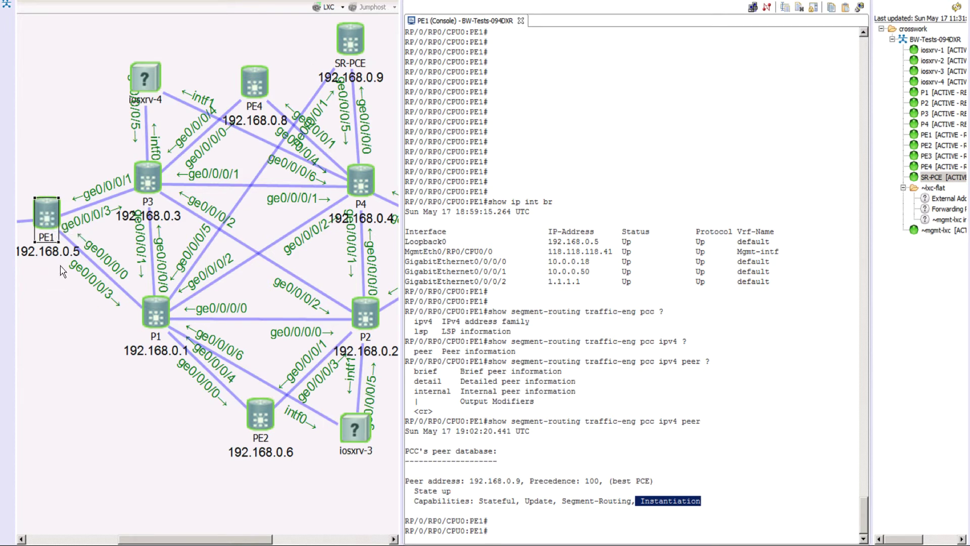
- Show PE1's PCEP peer detail for 192.168.0.9, with 30-second keepalive and 120-second dead timers
{"action": "left_click", "coordinate": [752, 420]}
{"action": "key", "text": "Return"}
{"action": "type", "text": "show "}
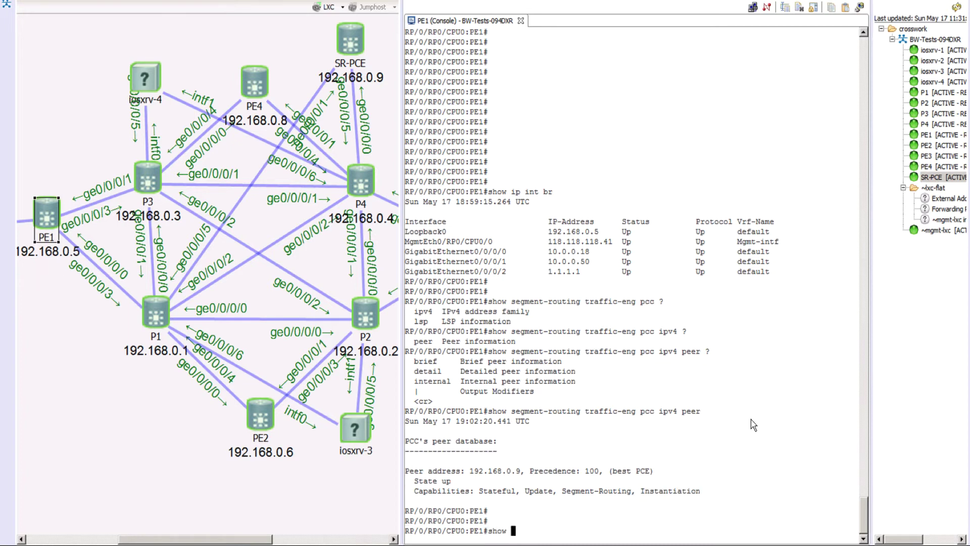
{"action": "type", "text": "segment-routing traffic-eng pcc ipv4 peer "}
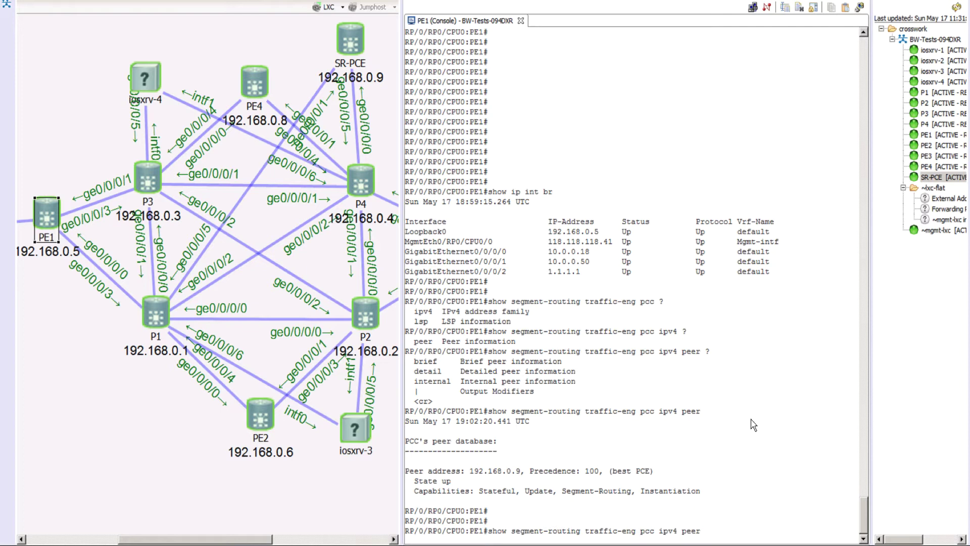
{"action": "type", "text": "?detail"}
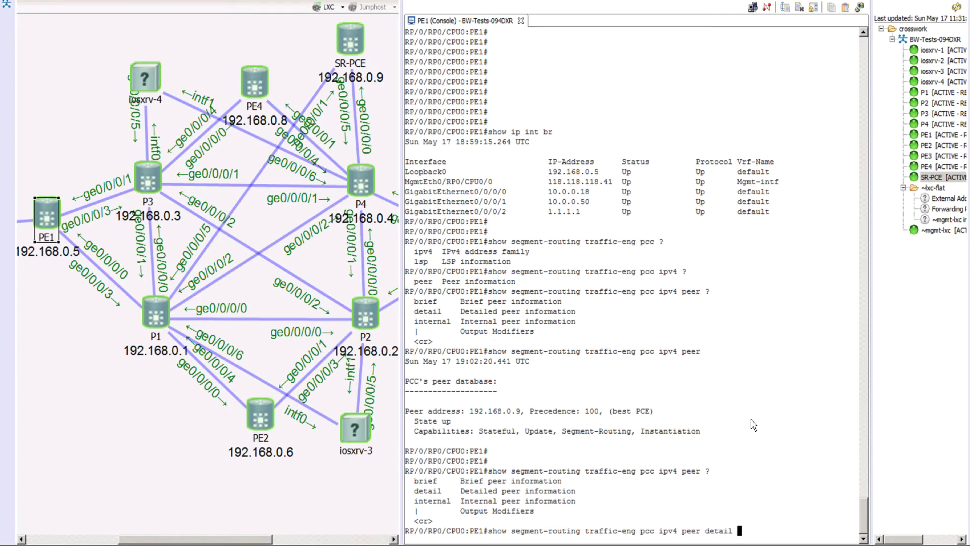
{"action": "key", "text": "Return"}
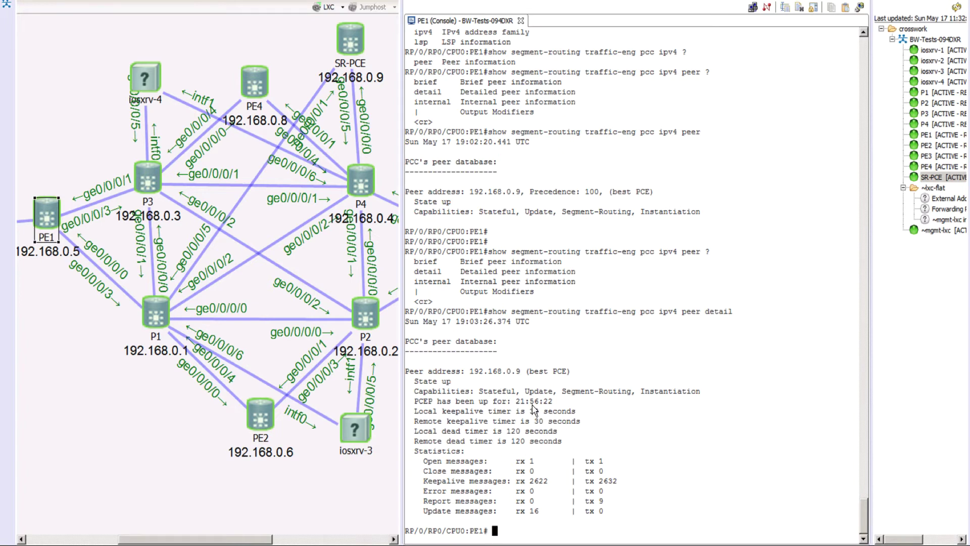
- Edit the recalled command to 'show segment-routing traffic-eng pcc lsp ?' to list LSP query options
{"action": "key", "text": "Up"}
{"action": "key", "text": "BackSpace"}
{"action": "key", "text": "BackSpace"}
{"action": "key", "text": "BackSpace"}
{"action": "key", "text": "BackSpace"}
{"action": "key", "text": "BackSpace"}
{"action": "key", "text": "BackSpace"}
{"action": "key", "text": "BackSpace"}
{"action": "key", "text": "BackSpace"}
{"action": "key", "text": "BackSpace"}
{"action": "key", "text": "BackSpace"}
{"action": "key", "text": "BackSpace"}
{"action": "key", "text": "BackSpace"}
{"action": "key", "text": "BackSpace"}
{"action": "key", "text": "BackSpace"}
{"action": "key", "text": "BackSpace"}
{"action": "key", "text": "BackSpace"}
{"action": "key", "text": "BackSpace"}
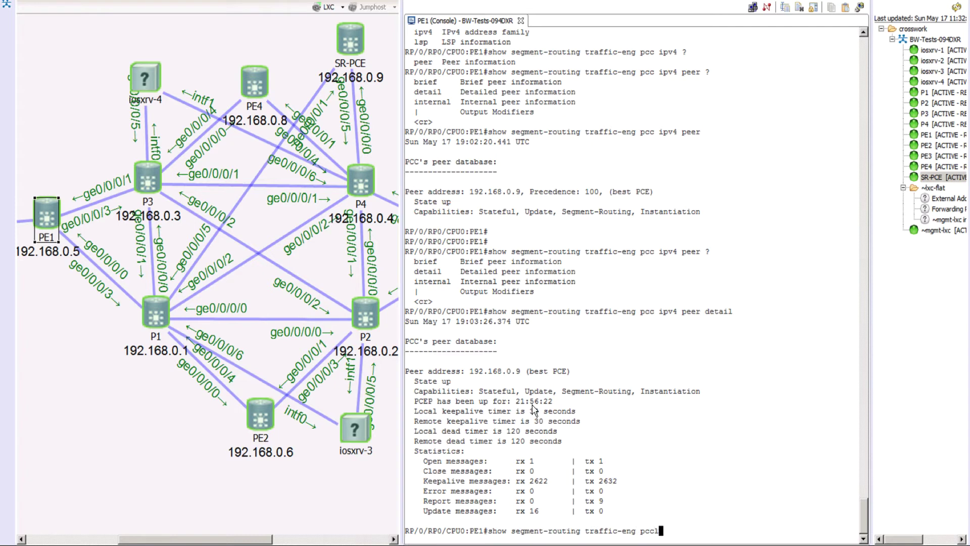
{"action": "type", "text": "lsp ?"}
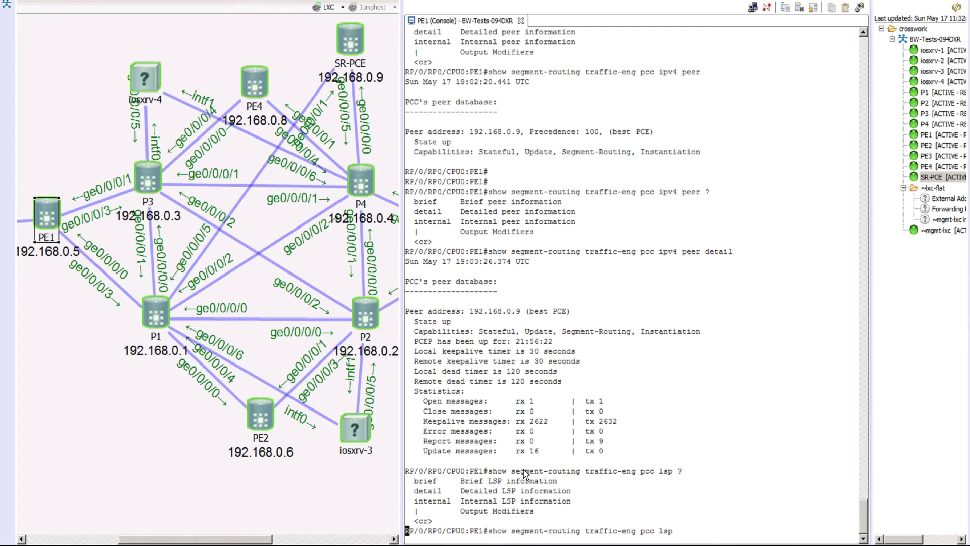
- Run 'pcc lsp' and then 'pcc lsp detail' on PE1; neither lists any LSPs
{"action": "key", "text": "Return"}
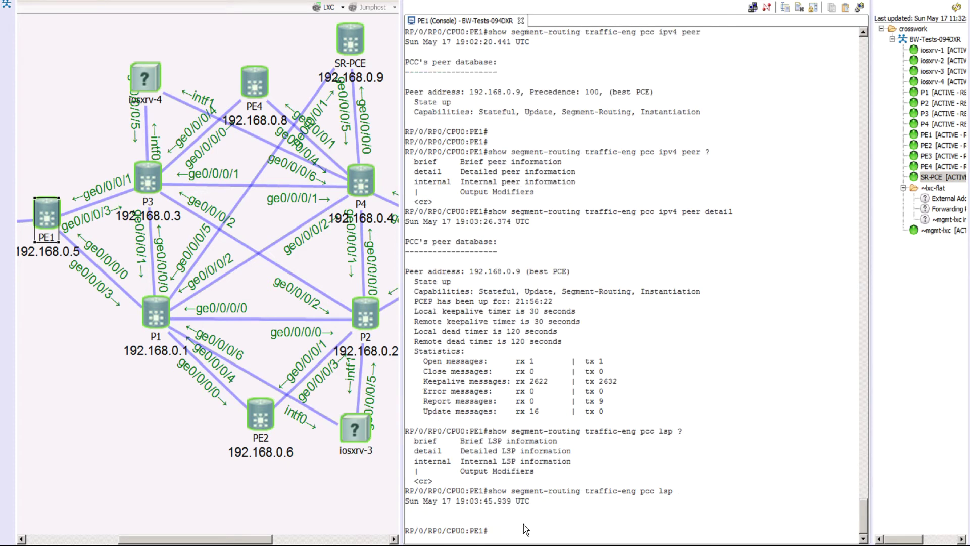
{"action": "key", "text": "Up"}
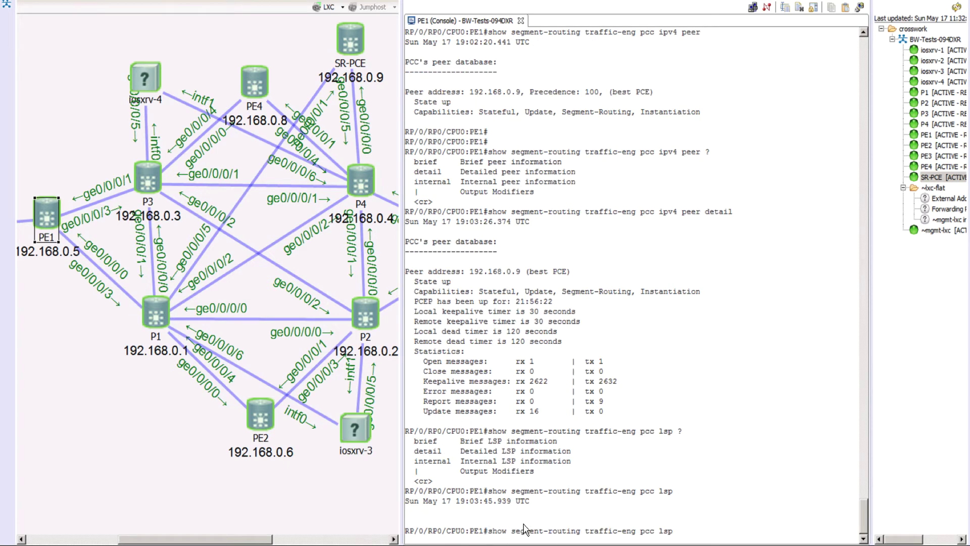
{"action": "key", "text": "BackSpace"}
{"action": "key", "text": "BackSpace"}
{"action": "key", "text": "BackSpace"}
{"action": "key", "text": "BackSpace"}
{"action": "type", "text": "sp detail"}
{"action": "key", "text": "Return"}
{"action": "key", "text": "Return"}
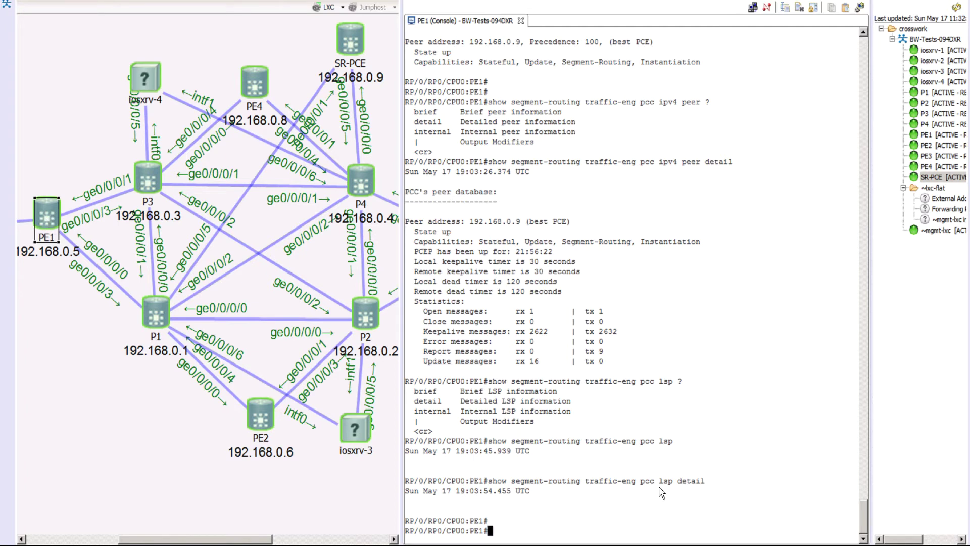
- Connect by Telnet to the SR-PCE node's Console port from its context menu
{"action": "right_click", "coordinate": [353, 44]}
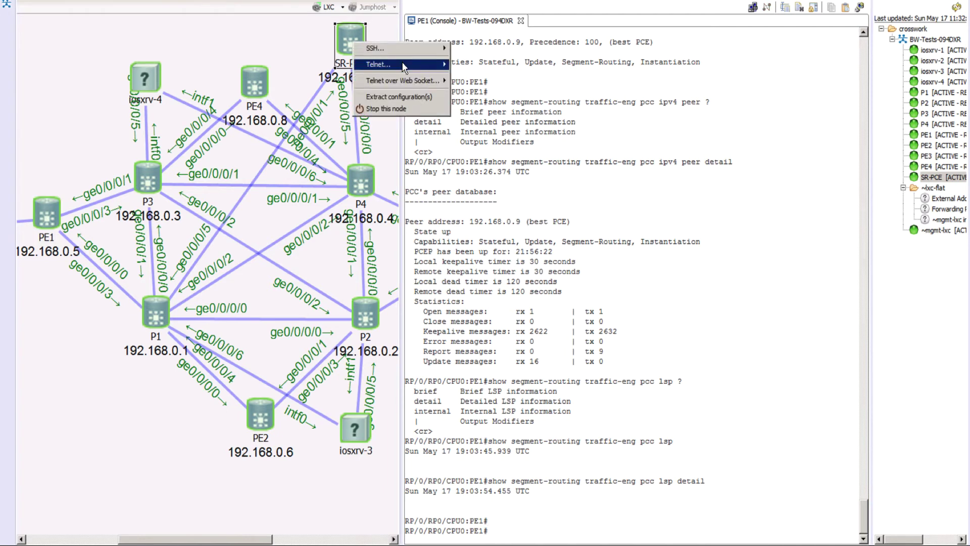
{"action": "mouse_move", "coordinate": [404, 64]}
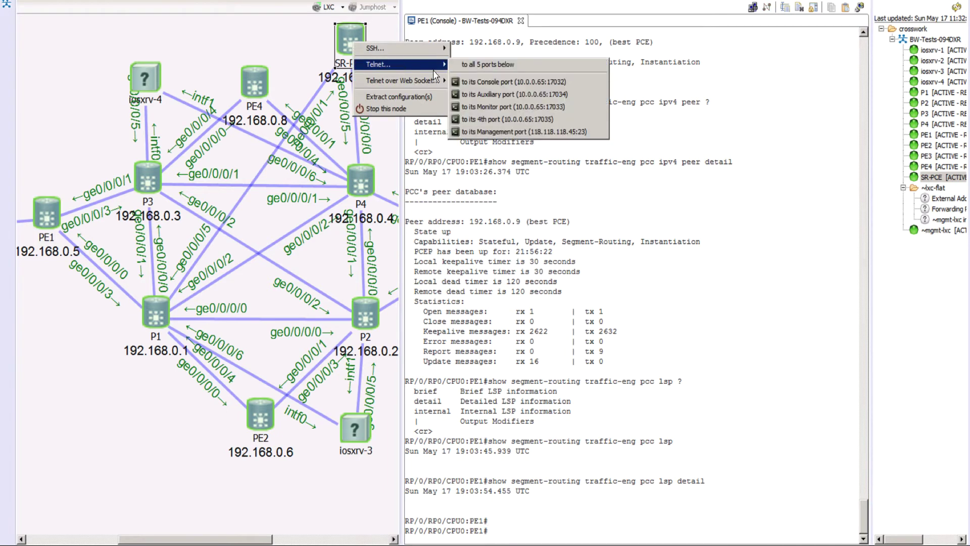
{"action": "left_click", "coordinate": [472, 82]}
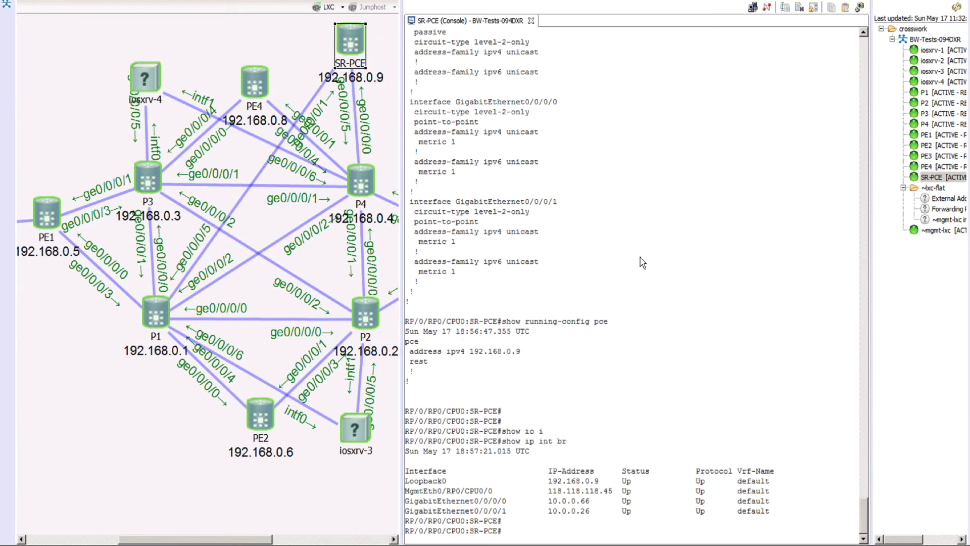
- Run 'show pce ipv4 peer' on SR-PCE, listing peers 192.168.0.1 through 192.168.0.8 as Up
{"action": "key", "text": "Return"}
{"action": "key", "text": "Return"}
{"action": "key", "text": "Return"}
{"action": "type", "text": "show "}
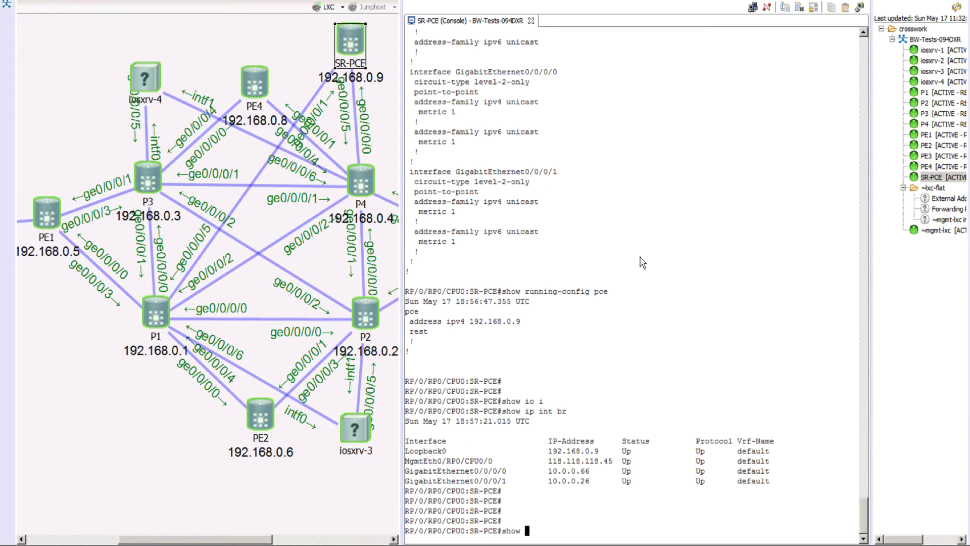
{"action": "type", "text": "pce ?"}
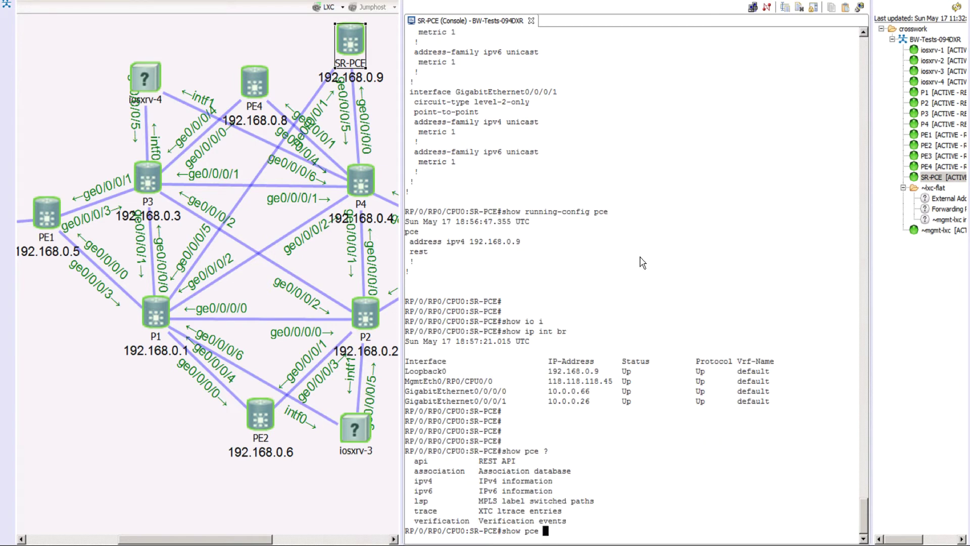
{"action": "type", "text": "ipv"}
{"action": "key", "text": "Tab"}
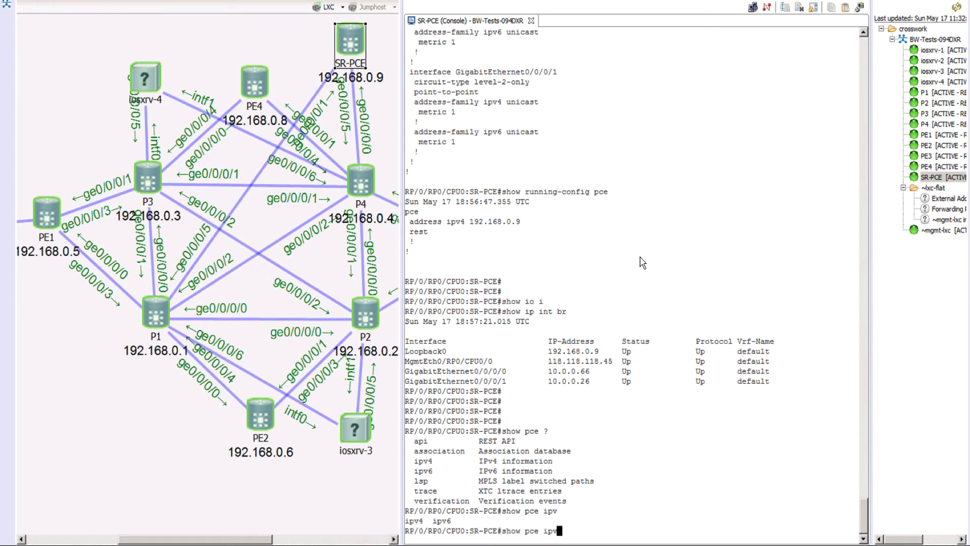
{"action": "type", "text": "4 ?"}
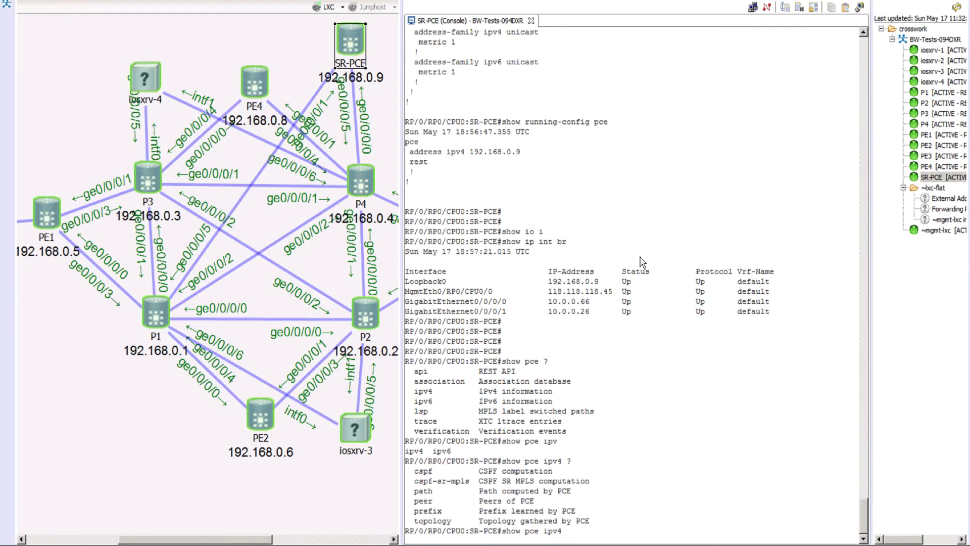
{"action": "type", "text": "peer ?"}
{"action": "key", "text": "Return"}
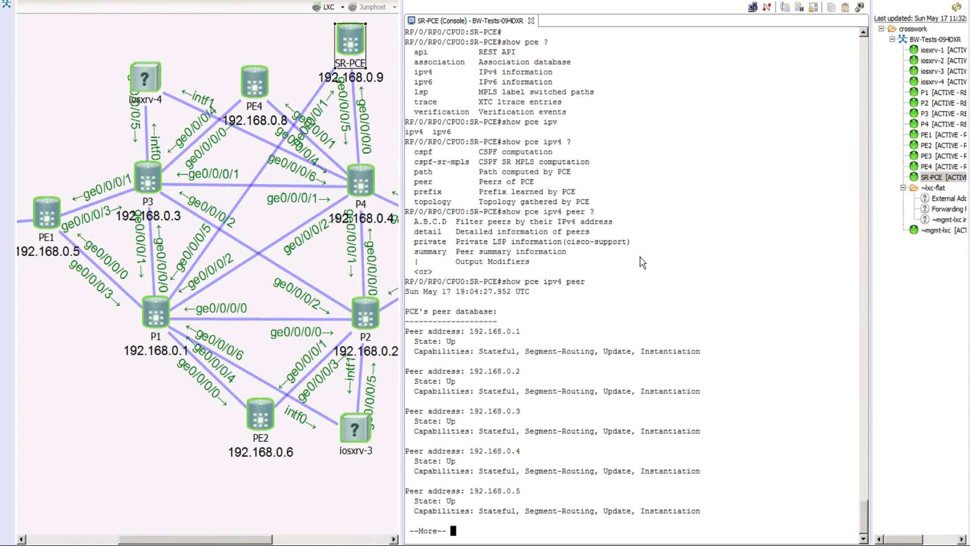
{"action": "key", "text": "space"}
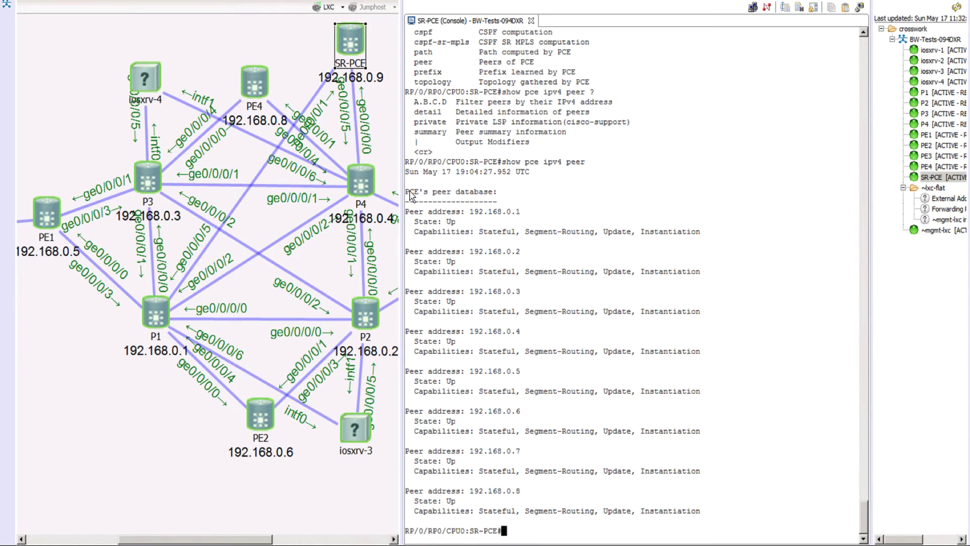
- Highlight the peer database heading and the 192.168.0.5 entry, then clear the selection
{"action": "left_click_drag", "start_coordinate": [408, 195], "coordinate": [485, 195]}
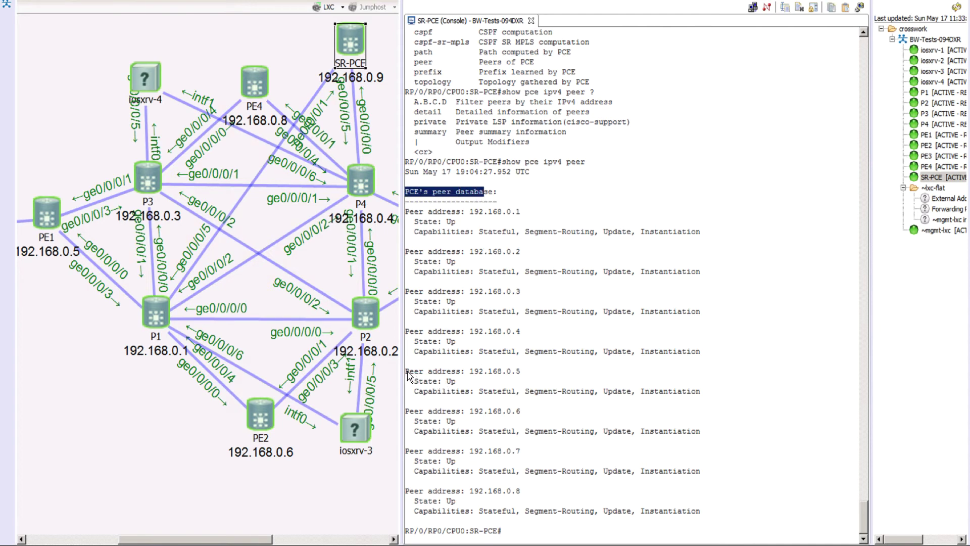
{"action": "left_click_drag", "start_coordinate": [407, 373], "coordinate": [705, 398]}
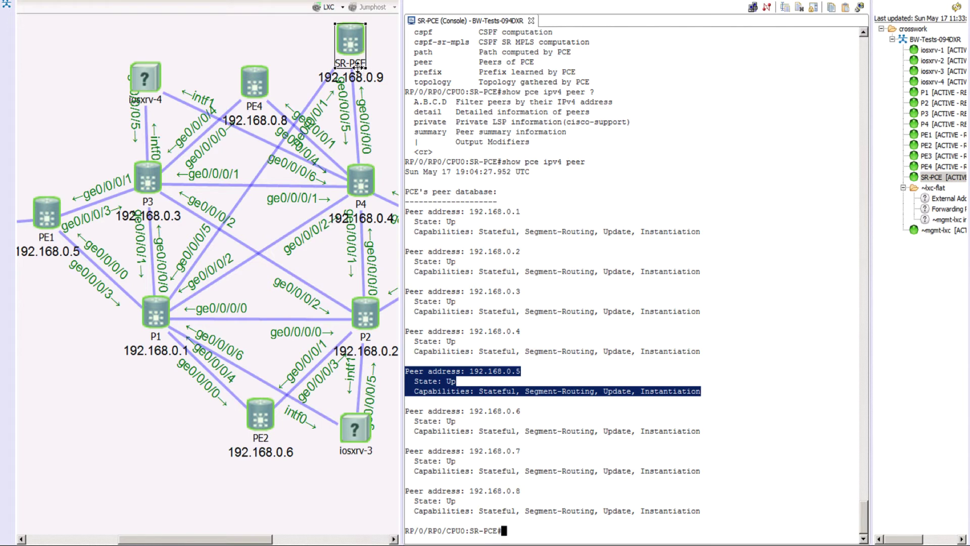
{"action": "left_click", "coordinate": [548, 419]}
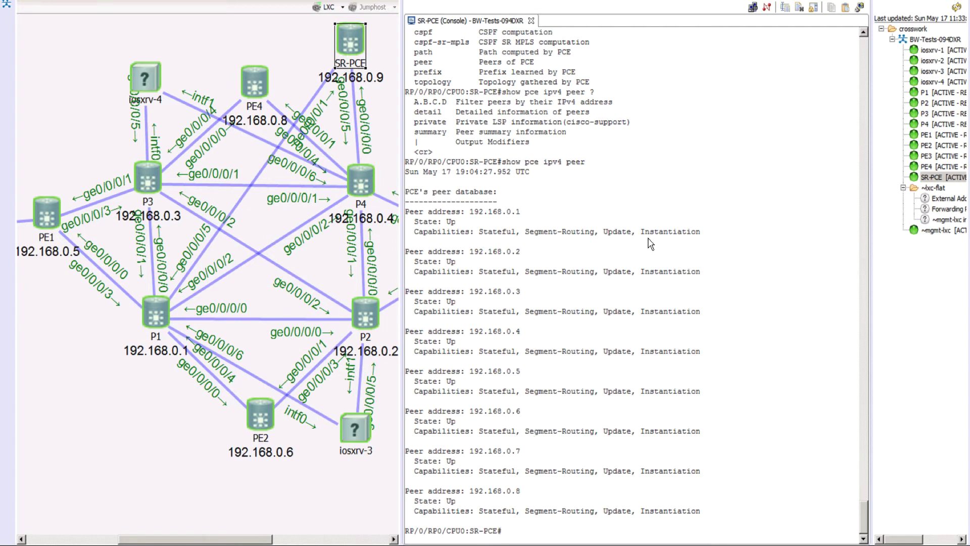
- Show PCEP peer detail for 192.168.0.1 and 192.168.0.2 with 'show pce ipv4 peer detail'
{"action": "key", "text": "Return"}
{"action": "type", "text": "show pce ipv4 peer detail"}
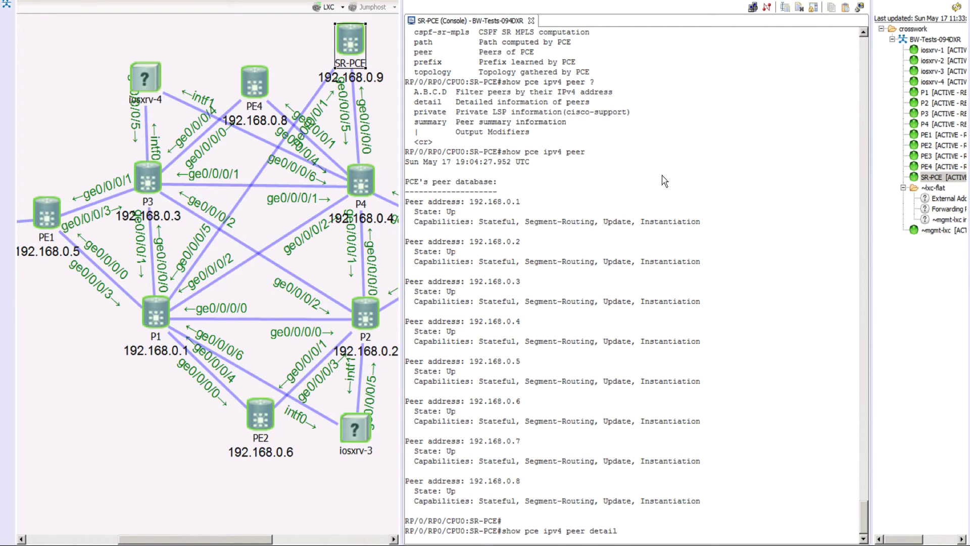
{"action": "key", "text": "Return"}
{"action": "key", "text": "space"}
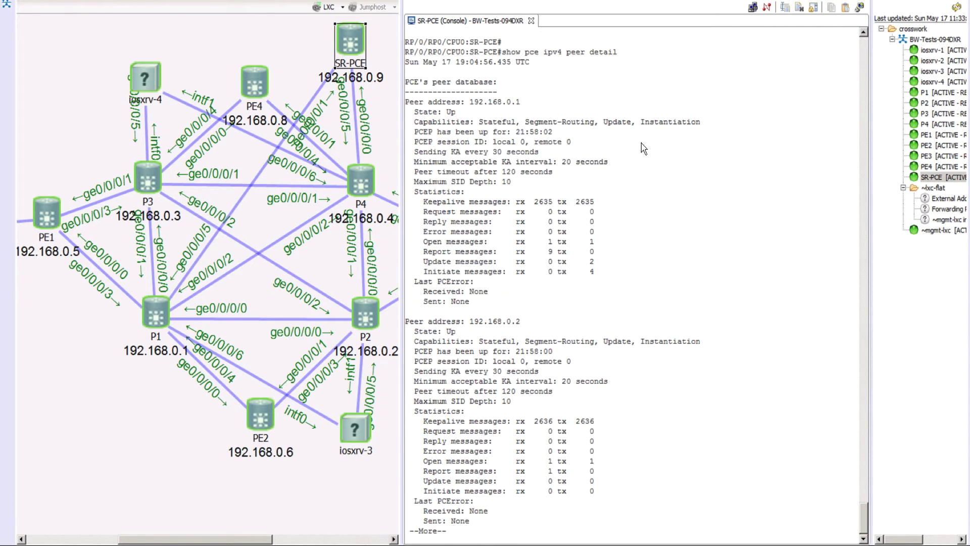
- Quit paging and list the 'show pce ?' command options
{"action": "key", "text": "q"}
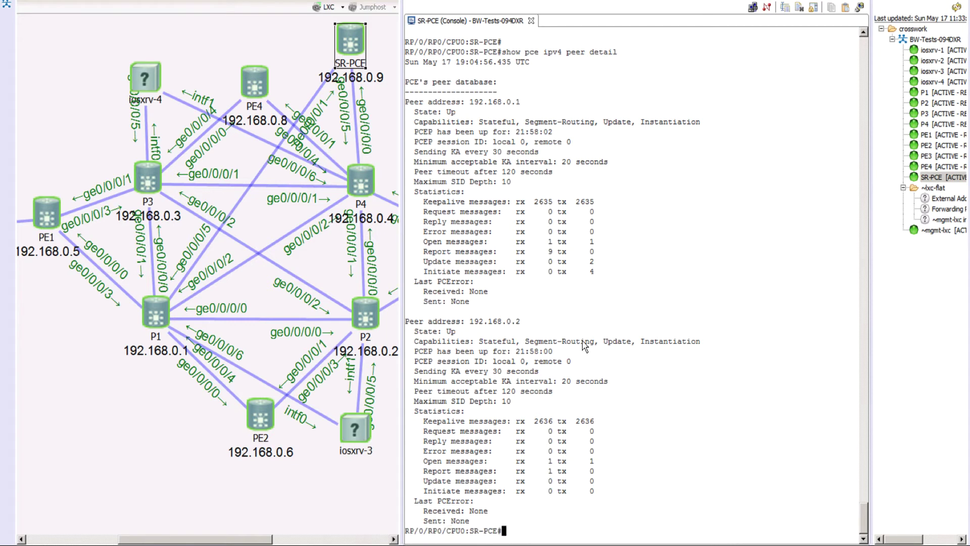
{"action": "key", "text": "Return"}
{"action": "key", "text": "Return"}
{"action": "key", "text": "Return"}
{"action": "key", "text": "Return"}
{"action": "key", "text": "Return"}
{"action": "key", "text": "Return"}
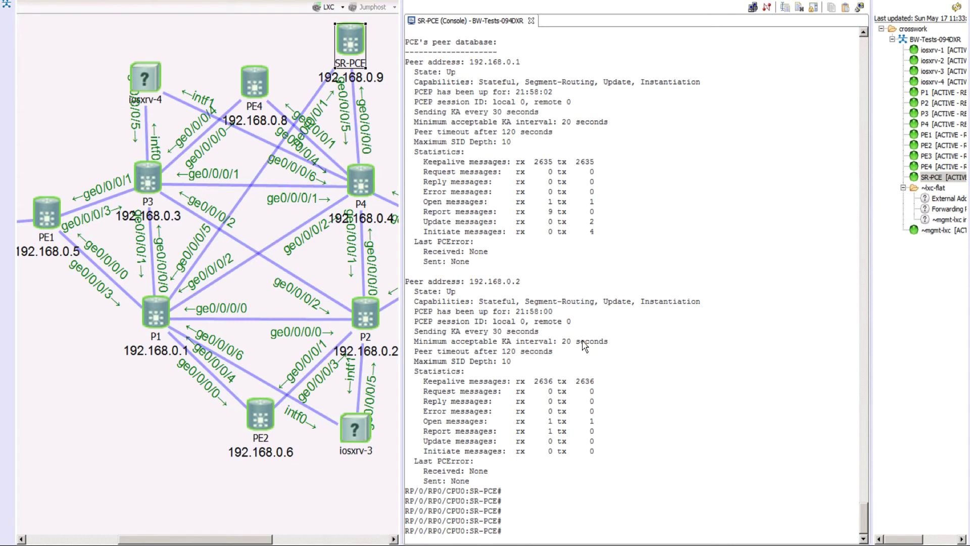
{"action": "type", "text": "show pce ?"}
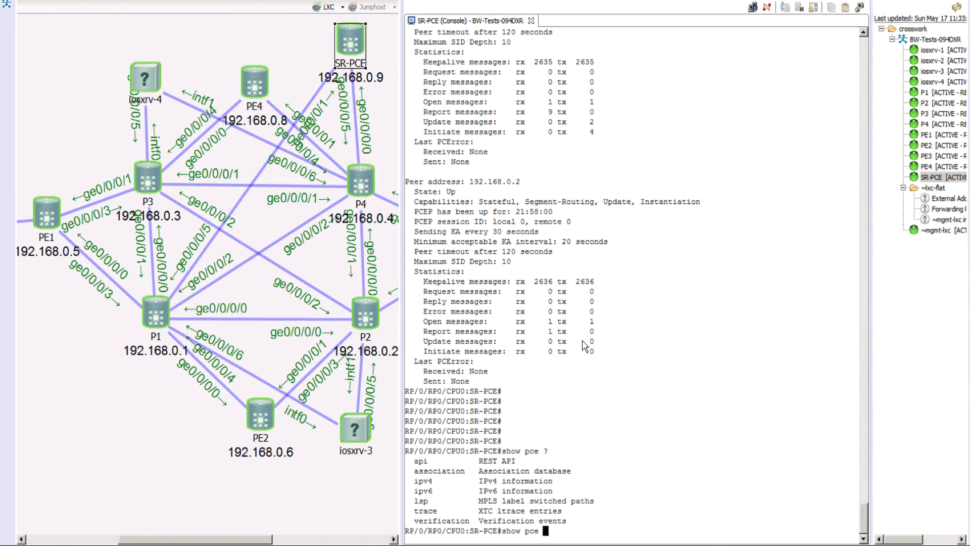
- List the 'show pce ipv4 ?' options and highlight the topology entry
{"action": "type", "text": "ipv"}
{"action": "key", "text": "Tab"}
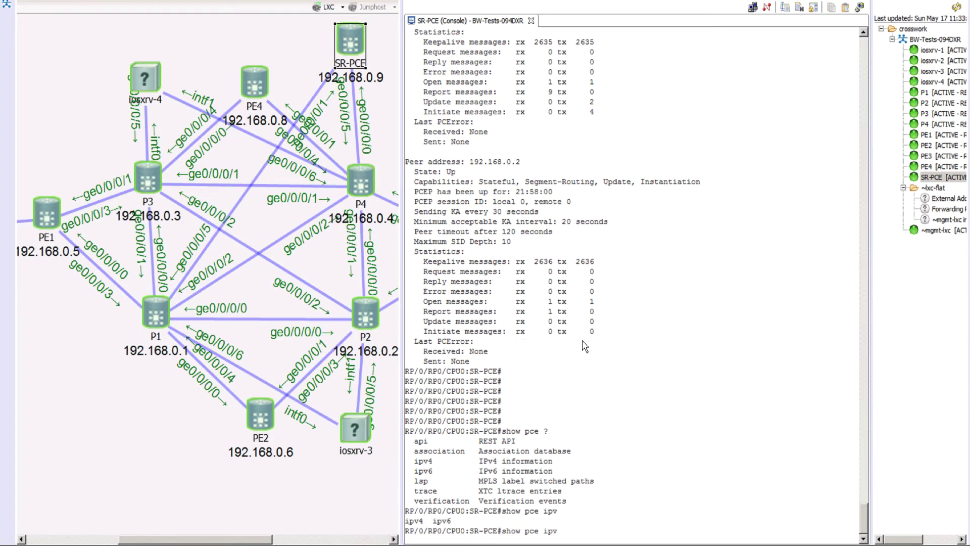
{"action": "type", "text": "4 ?"}
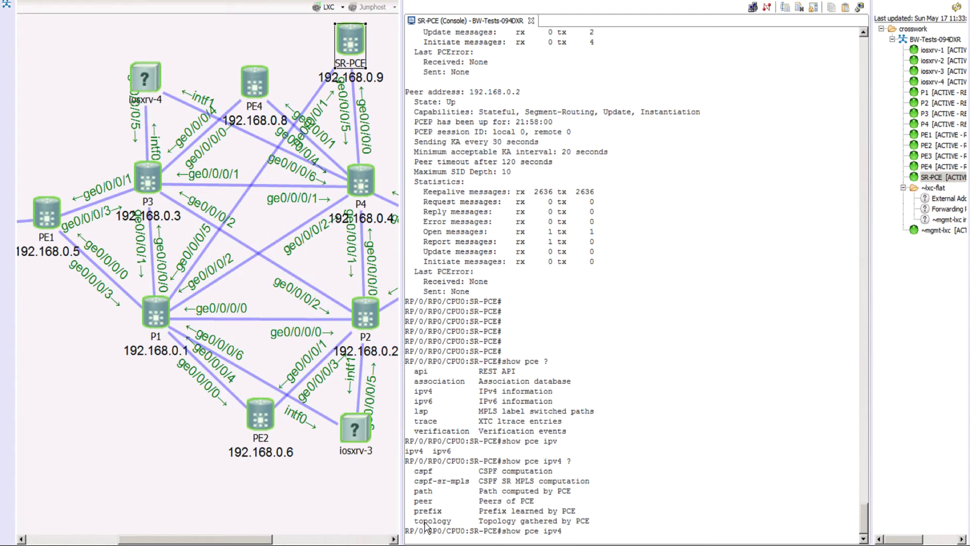
{"action": "left_click_drag", "start_coordinate": [410, 520], "coordinate": [613, 520]}
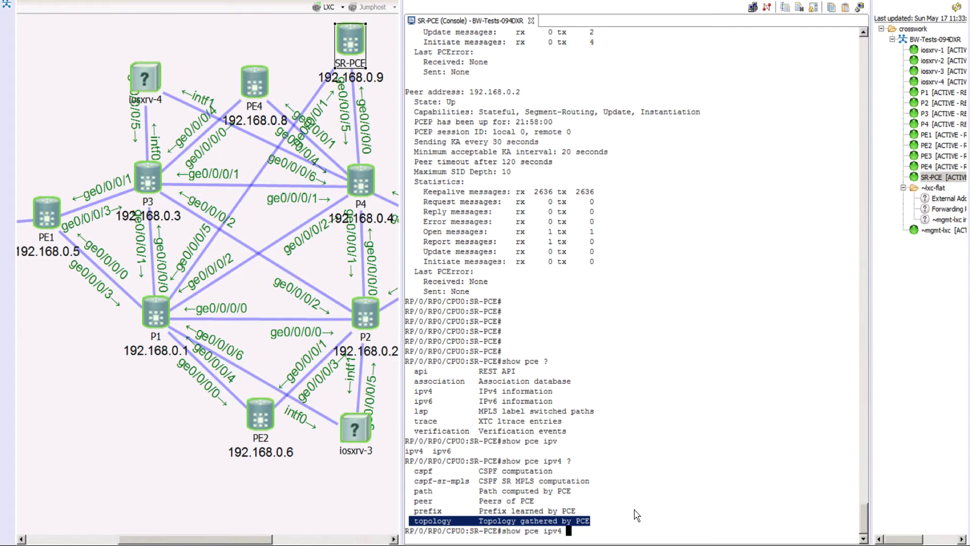
- Run 'show pce ipv4 topology', starting with Node 1 SR-PCE (192.168.0.9, SRGB 16000) linked to P1
{"action": "type", "text": "to"}
{"action": "key", "text": "Tab"}
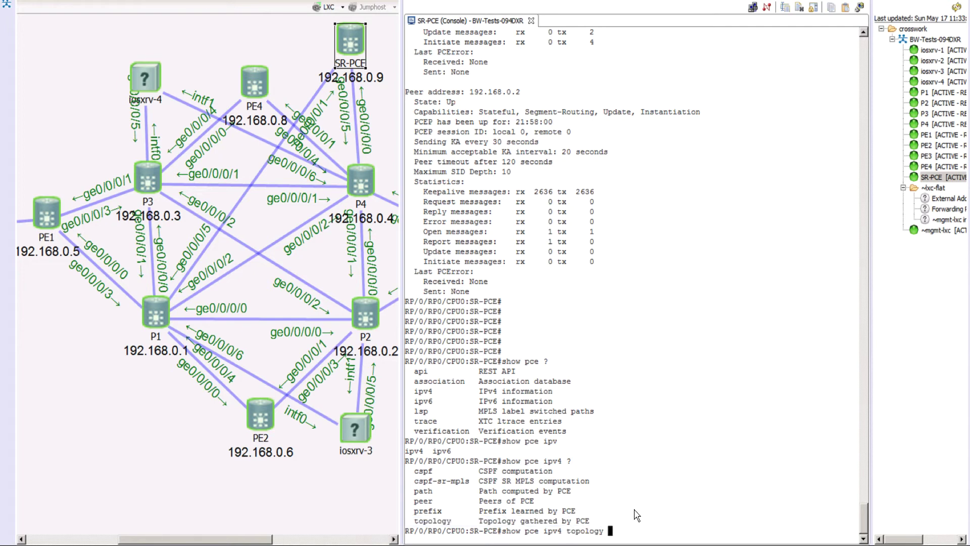
{"action": "type", "text": "?"}
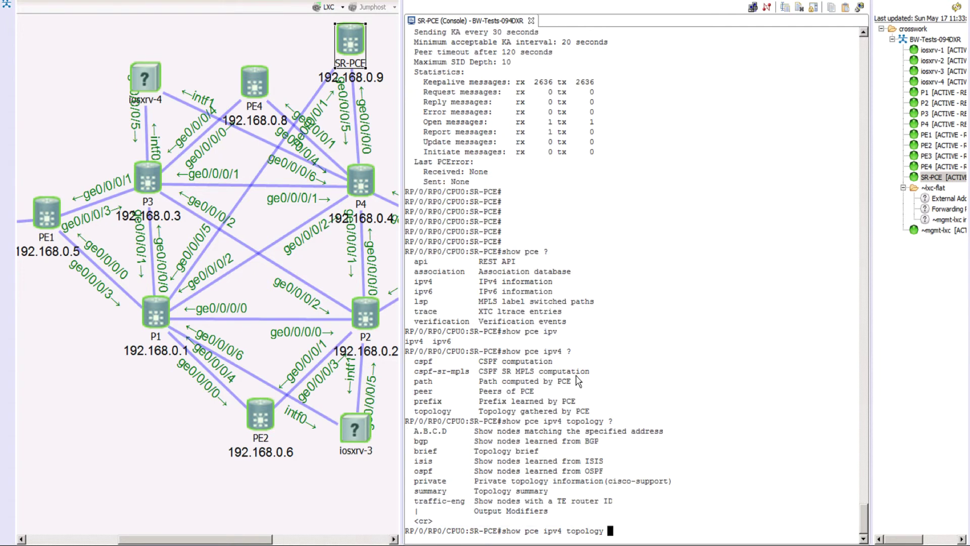
{"action": "key", "text": "Return"}
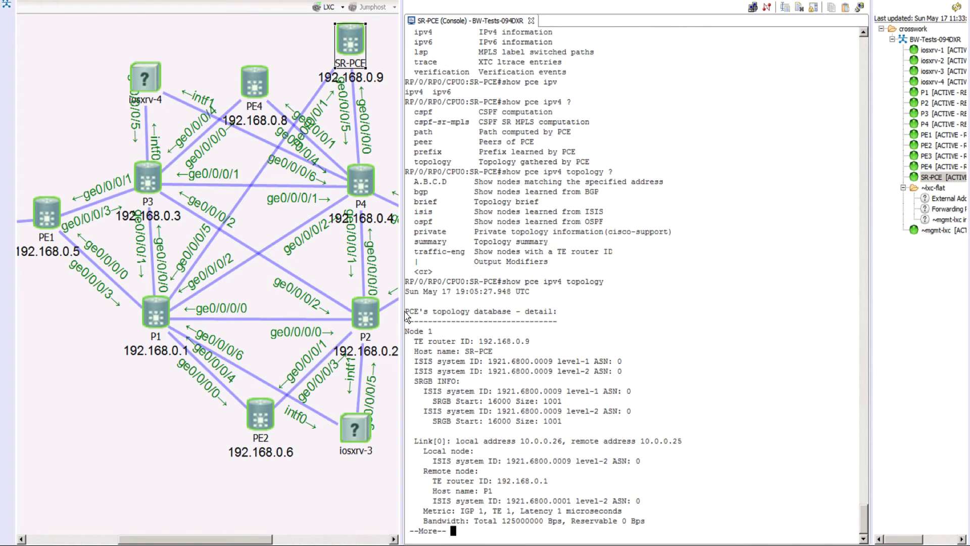
- Highlight the topology detail heading, then page on to Node 2, P4 (192.168.0.4, label 16014)
{"action": "left_click_drag", "start_coordinate": [407, 313], "coordinate": [553, 318]}
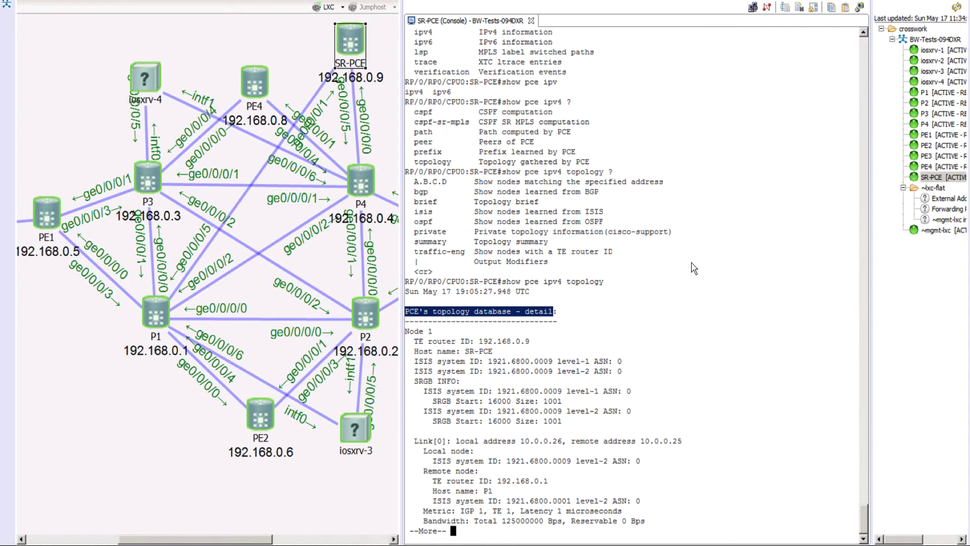
{"action": "left_click", "coordinate": [709, 274]}
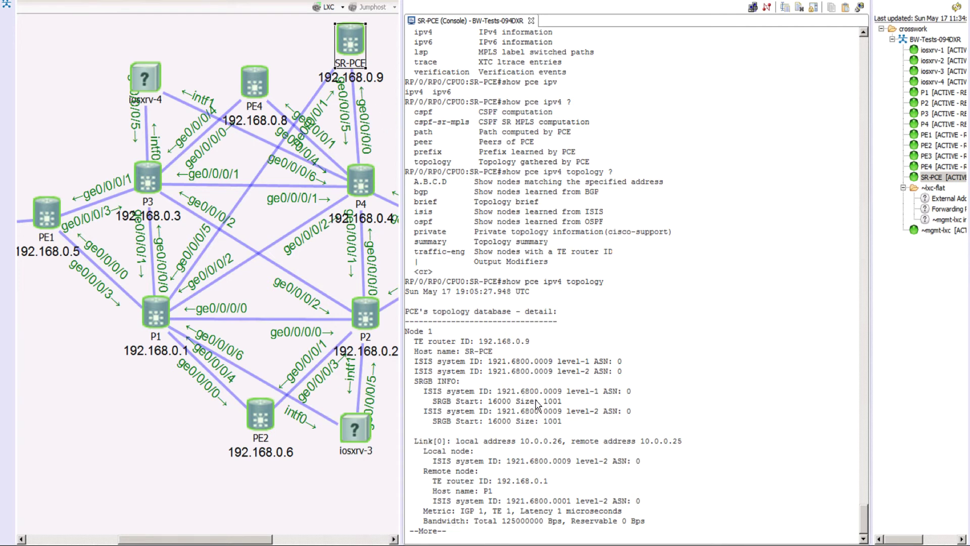
{"action": "key", "text": "space"}
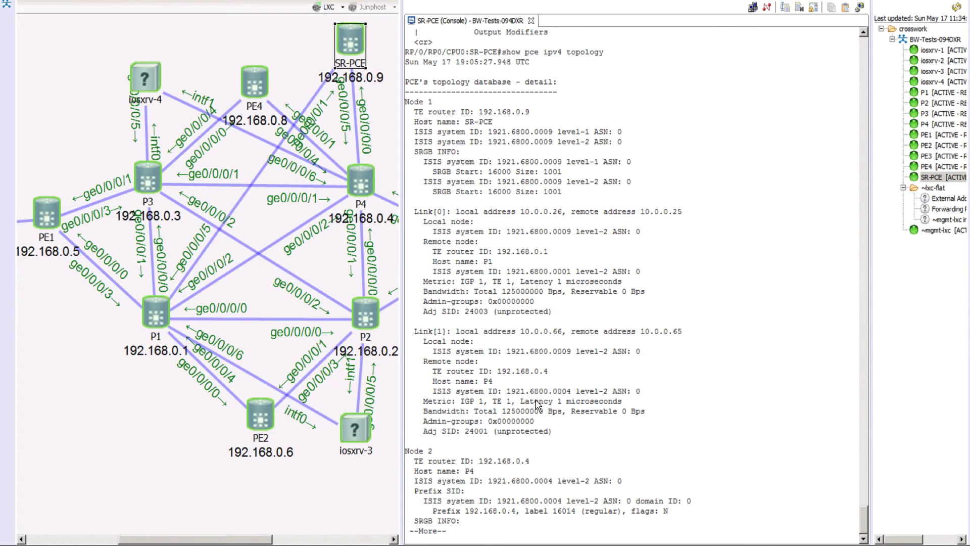
{"action": "key", "text": "Return"}
{"action": "key", "text": "Return"}
{"action": "key", "text": "Return"}
{"action": "key", "text": "Return"}
{"action": "key", "text": "Return"}
{"action": "key", "text": "Return"}
{"action": "key", "text": "Return"}
{"action": "key", "text": "Return"}
{"action": "key", "text": "Return"}
{"action": "key", "text": "Return"}
{"action": "key", "text": "Return"}
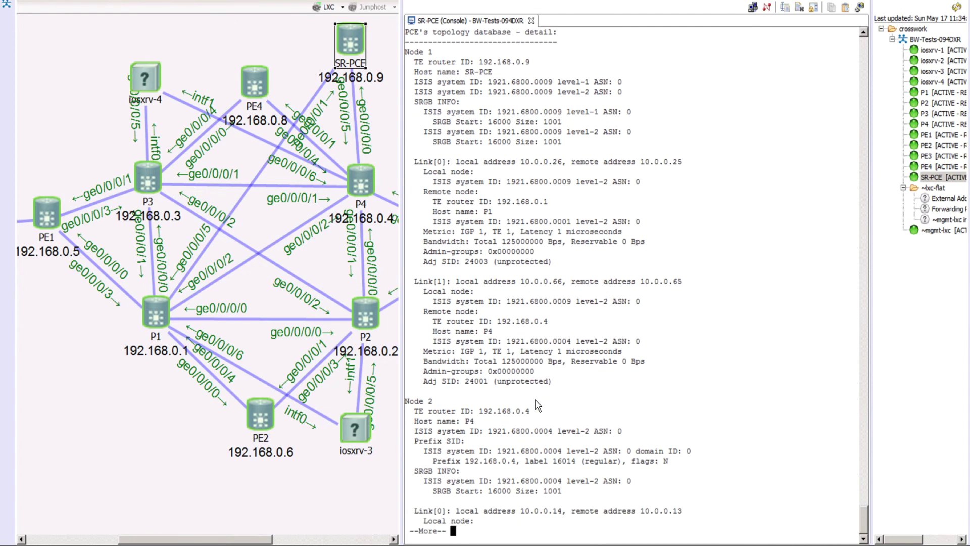
{"action": "key", "text": "Return"}
{"action": "key", "text": "Return"}
{"action": "key", "text": "Return"}
{"action": "key", "text": "Return"}
{"action": "key", "text": "Return"}
{"action": "key", "text": "Return"}
{"action": "key", "text": "Return"}
{"action": "key", "text": "Return"}
{"action": "key", "text": "Return"}
{"action": "key", "text": "Return"}
{"action": "key", "text": "Return"}
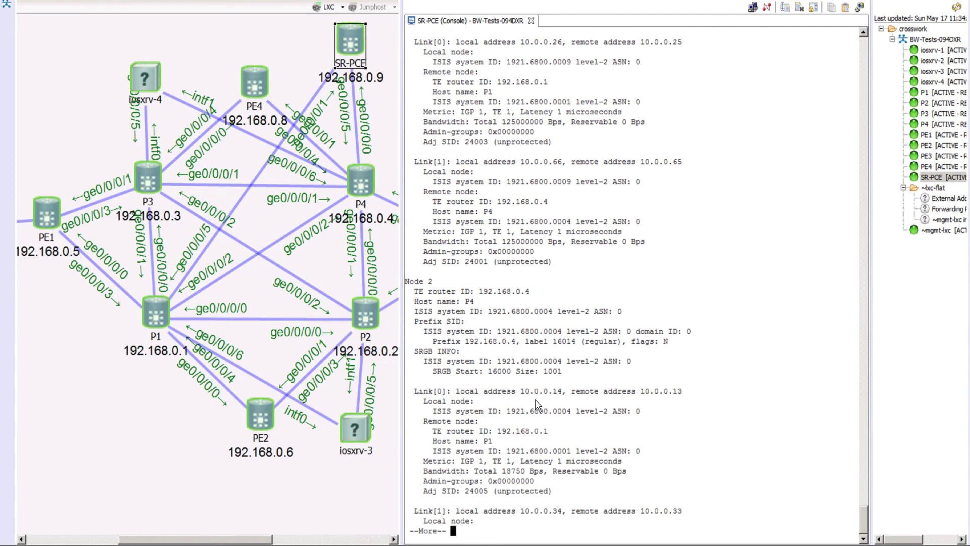
{"action": "key", "text": "Return"}
{"action": "key", "text": "Return"}
{"action": "key", "text": "Return"}
{"action": "key", "text": "Return"}
{"action": "key", "text": "Return"}
{"action": "key", "text": "Return"}
{"action": "key", "text": "Return"}
{"action": "key", "text": "Return"}
{"action": "key", "text": "Return"}
{"action": "key", "text": "Return"}
{"action": "key", "text": "Return"}
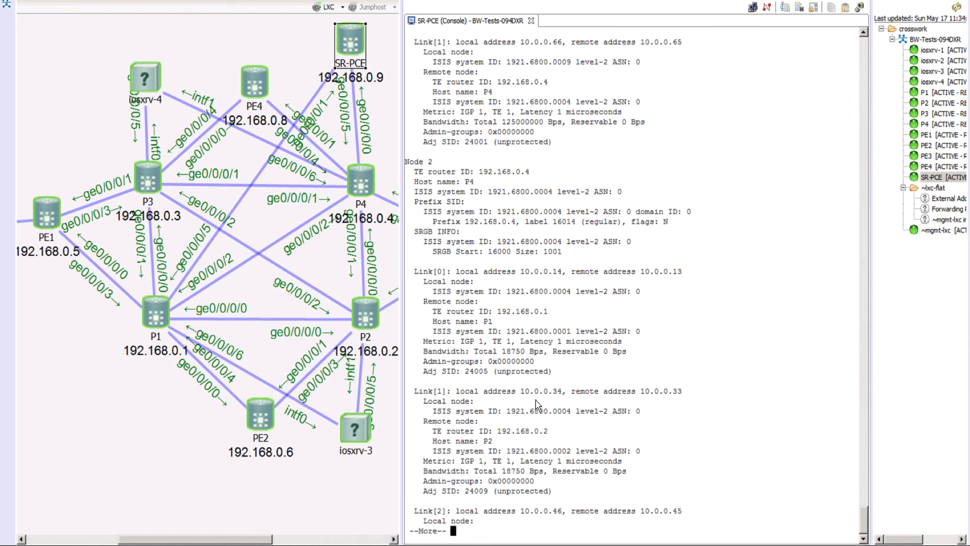
{"action": "key", "text": "Return"}
{"action": "key", "text": "Return"}
{"action": "key", "text": "Return"}
{"action": "key", "text": "Return"}
{"action": "key", "text": "Return"}
{"action": "key", "text": "Return"}
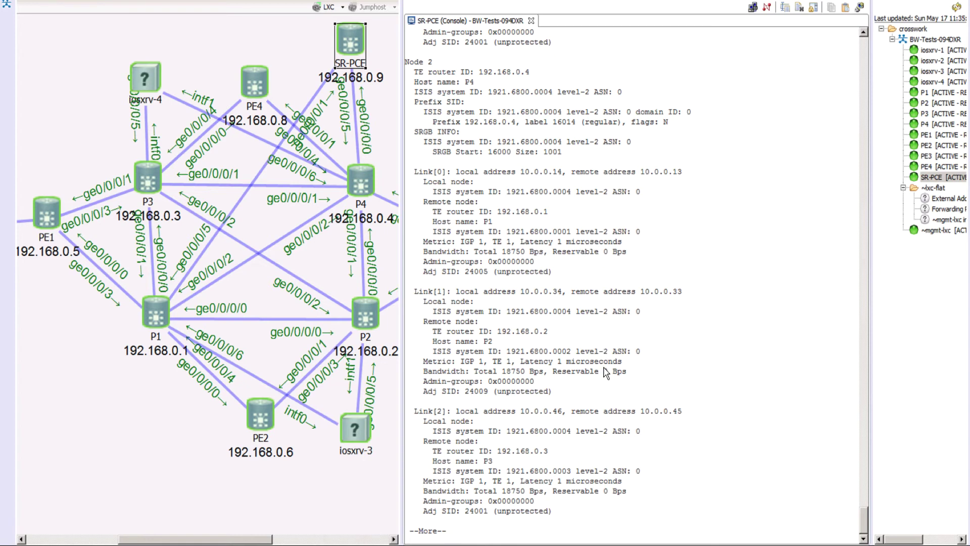
- Page past Node 3's entry and quit the topology output
{"action": "key", "text": "space"}
{"action": "key", "text": "space"}
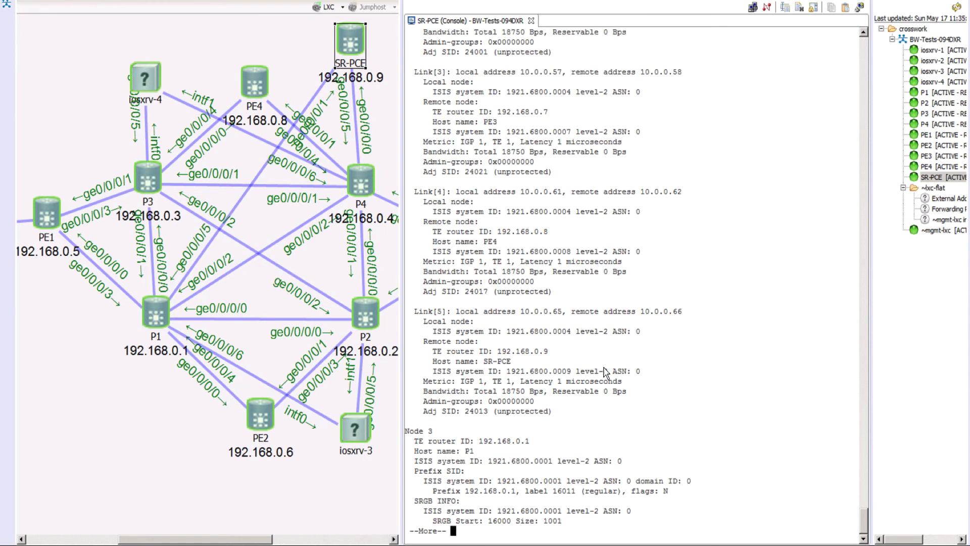
{"action": "key", "text": "space"}
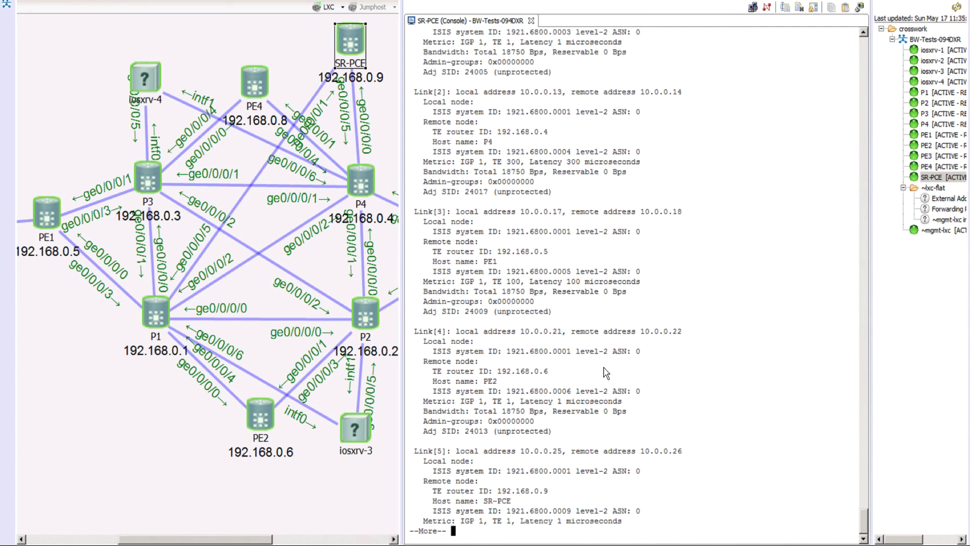
{"action": "key", "text": "q"}
- Rerun 'show pce ipv4 topology' from Node 1, then quit and recall the command
{"action": "key", "text": "Return"}
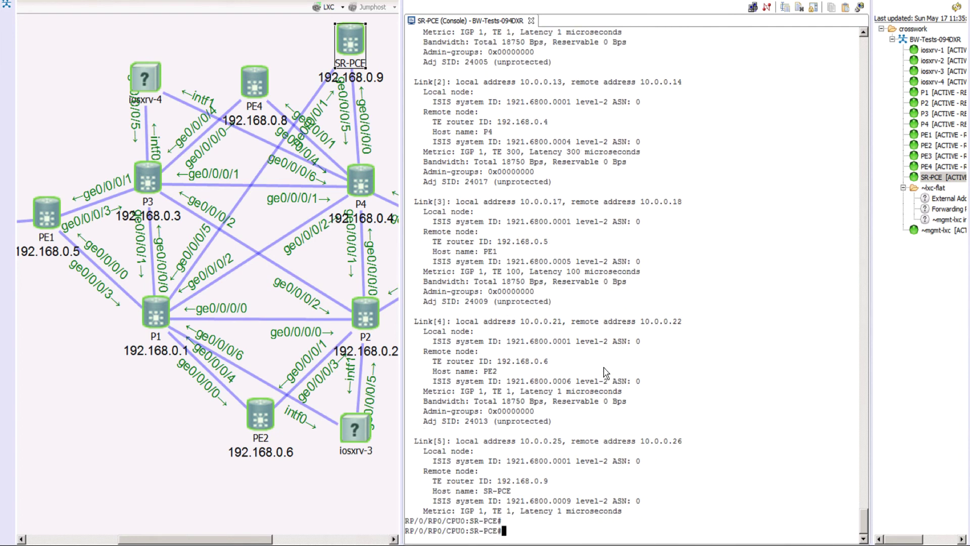
{"action": "key", "text": "Up"}
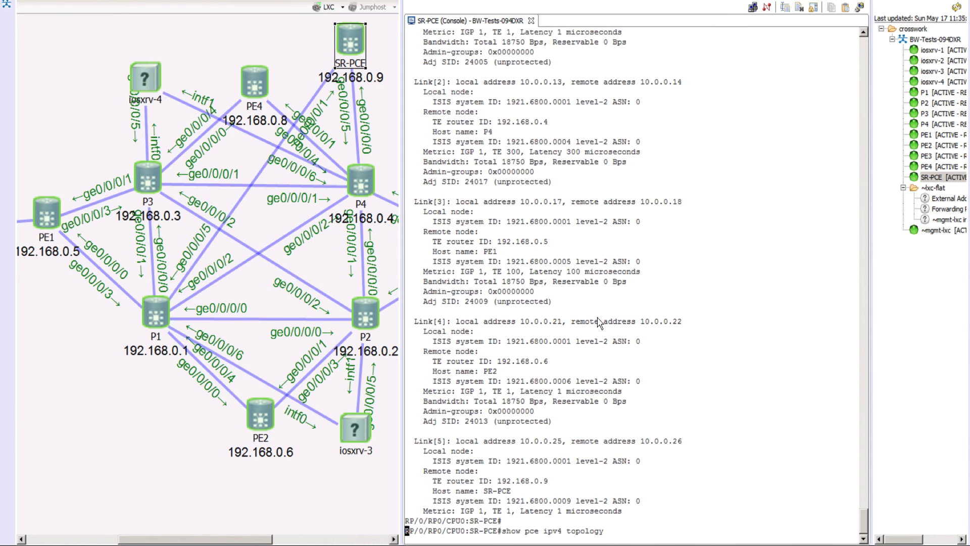
{"action": "key", "text": "Return"}
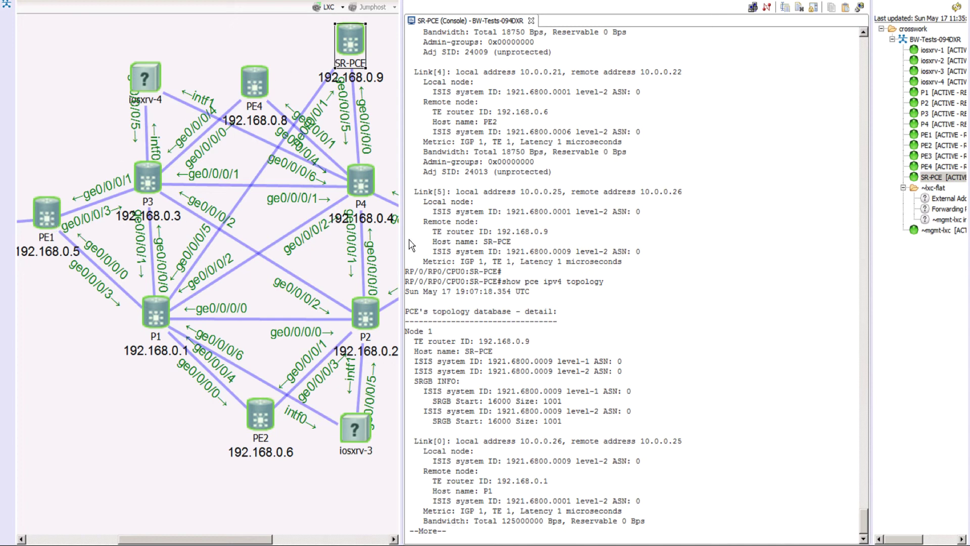
{"action": "key", "text": "q"}
{"action": "key", "text": "Up"}
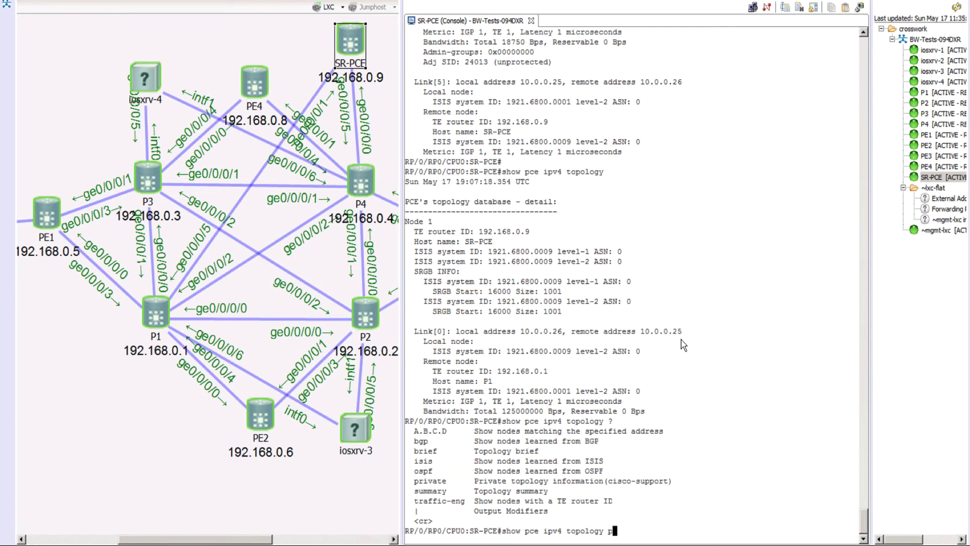
- Run 'show pce ipv4 topology summary': 9 nodes, 9 prefixes, 32 links, 32 adjacency SIDs
{"action": "type", "text": "summary"}
{"action": "key", "text": "Return"}
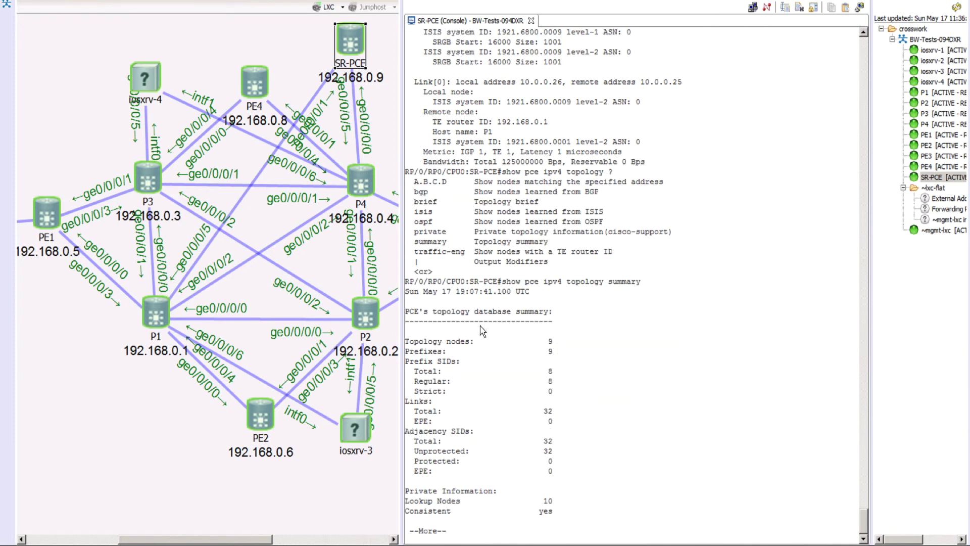
{"action": "key", "text": "space"}
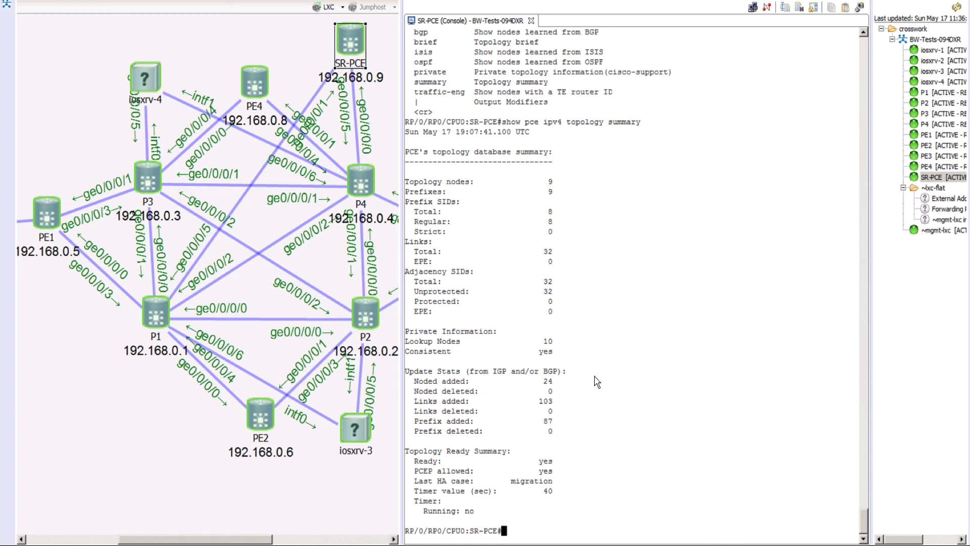
{"action": "key", "text": "Up"}
{"action": "key", "text": "BackSpace"}
{"action": "key", "text": "BackSpace"}
{"action": "key", "text": "BackSpace"}
{"action": "key", "text": "BackSpace"}
{"action": "key", "text": "BackSpace"}
{"action": "key", "text": "BackSpace"}
{"action": "key", "text": "BackSpace"}
{"action": "key", "text": "BackSpace"}
{"action": "key", "text": "BackSpace"}
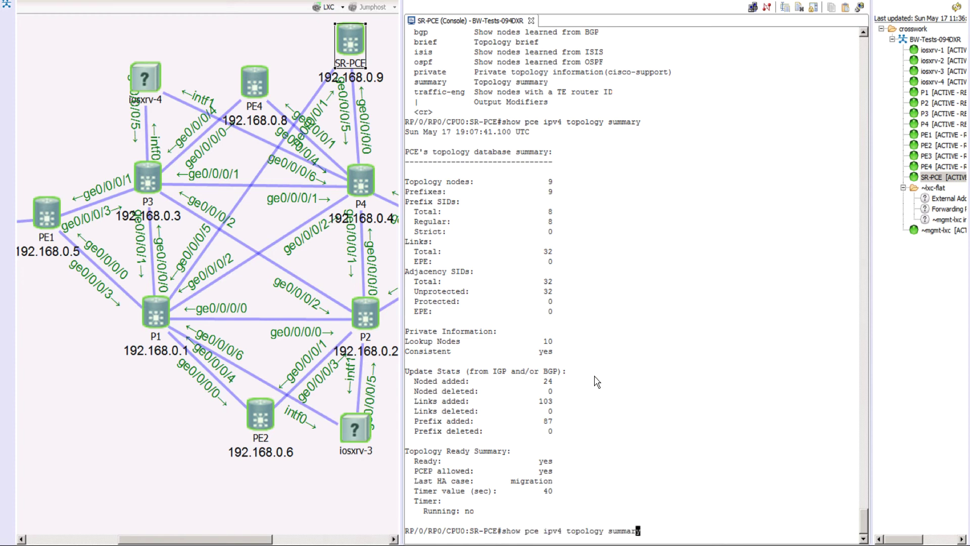
- List 'show pce ipv4 ?' subcommands, highlight the path line, and query 'path ?', showing source
{"action": "key", "text": "BackSpace"}
{"action": "key", "text": "BackSpace"}
{"action": "key", "text": "BackSpace"}
{"action": "key", "text": "BackSpace"}
{"action": "key", "text": "BackSpace"}
{"action": "key", "text": "BackSpace"}
{"action": "key", "text": "BackSpace"}
{"action": "type", "text": "?"}
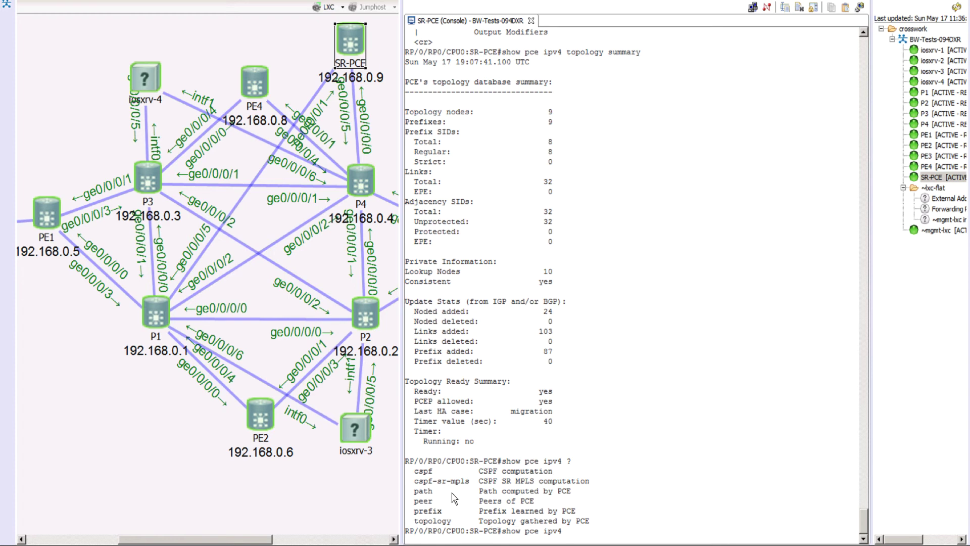
{"action": "left_click_drag", "start_coordinate": [415, 494], "coordinate": [573, 494]}
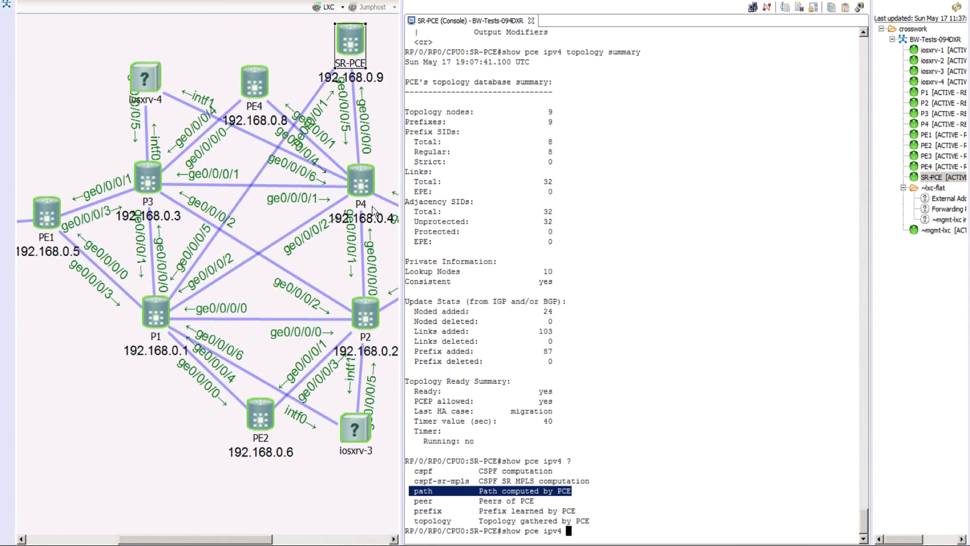
{"action": "left_click", "coordinate": [677, 383]}
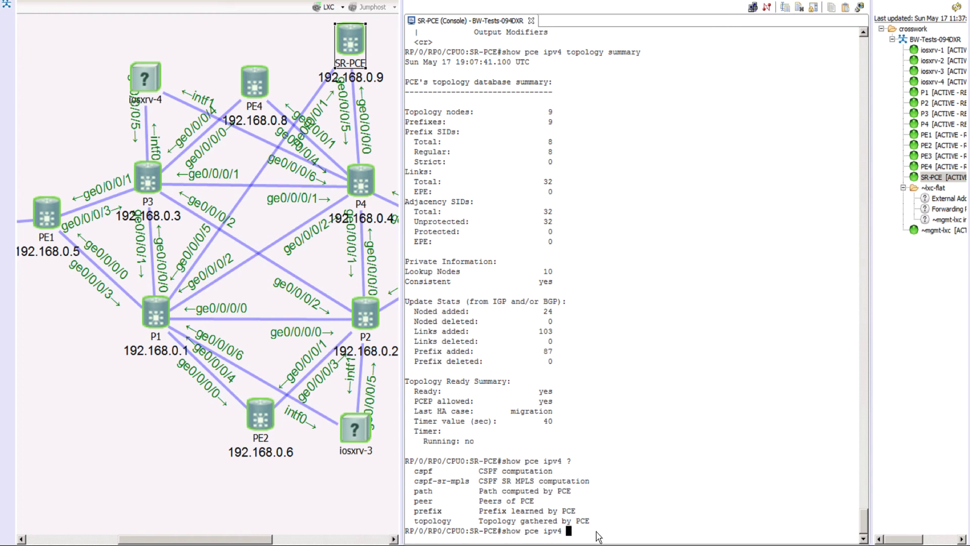
{"action": "type", "text": "path ?"}
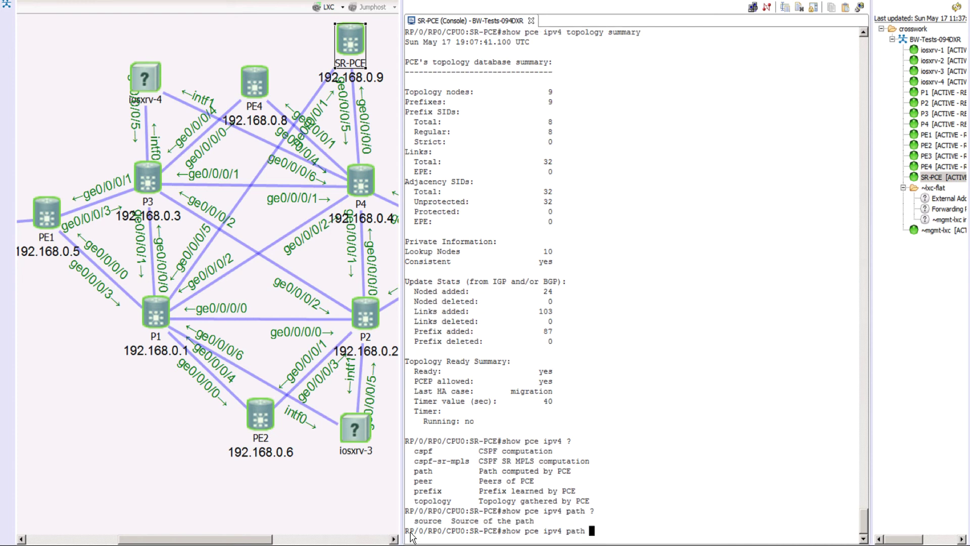
{"action": "type", "text": "source ?"}
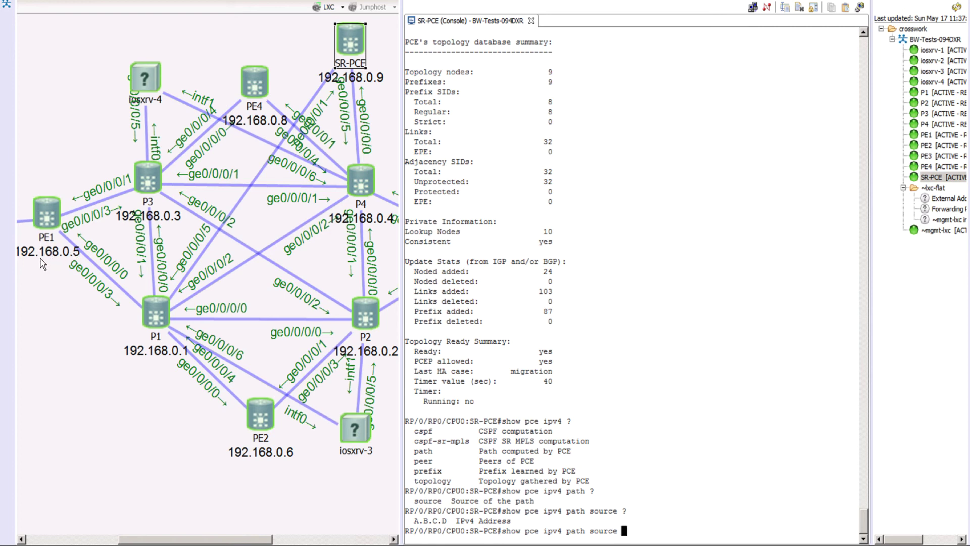
- Run show pce ipv4 path source 192.168.0.5 destination 192.168.0.6, yielding hops 10.0.0.18 and 10.0.0.21
{"action": "type", "text": "192.168.0.5 ?"}
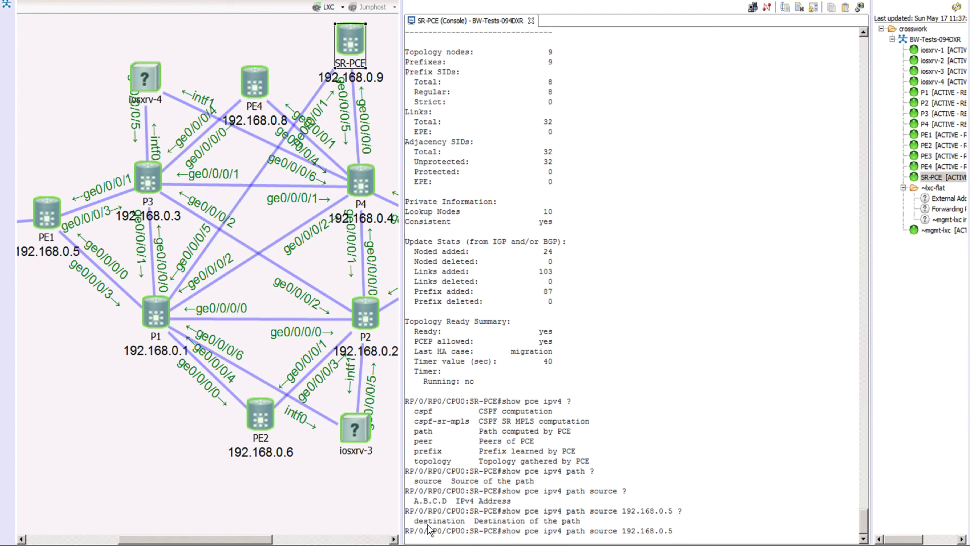
{"action": "type", "text": "des"}
{"action": "key", "text": "Tab"}
{"action": "type", "text": "?"}
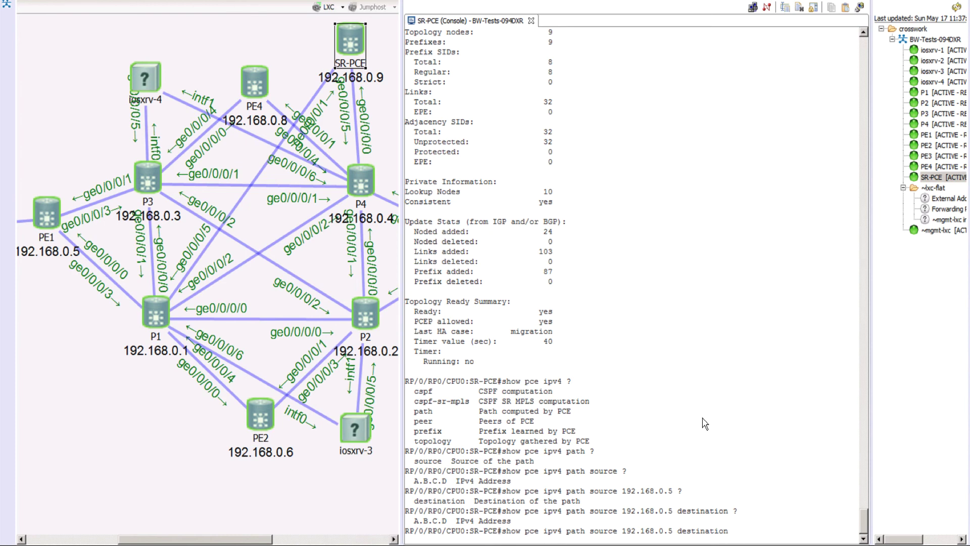
{"action": "type", "text": "192.168.0.6 ?"}
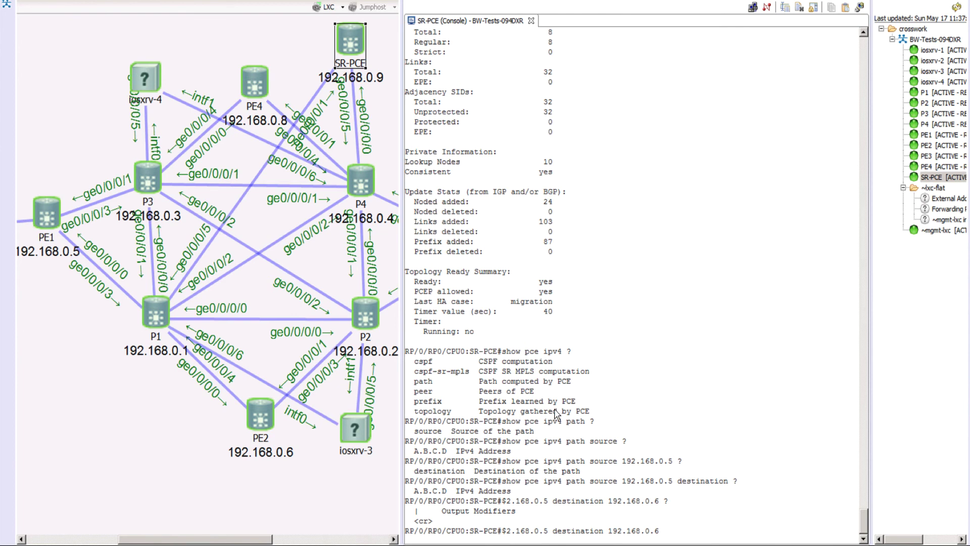
{"action": "key", "text": "Return"}
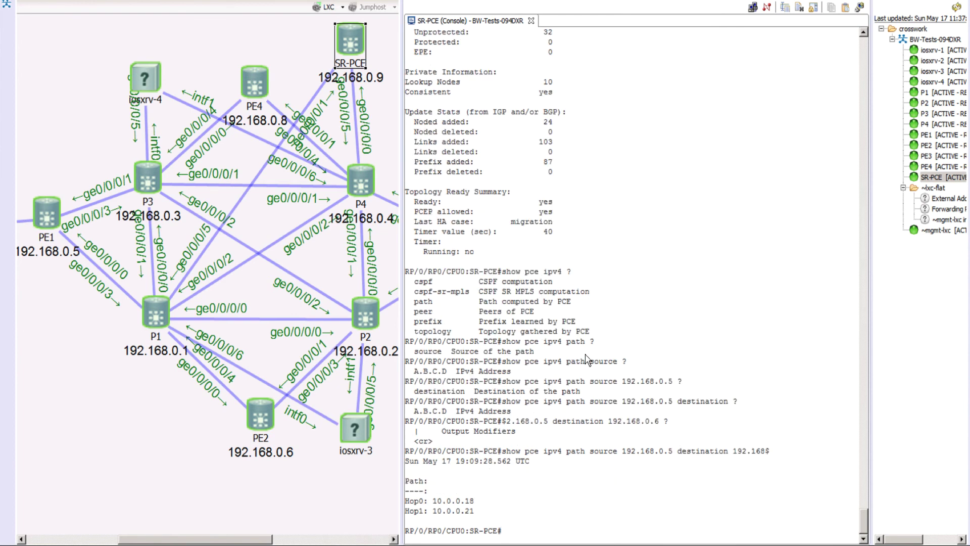
{"action": "left_click_drag", "start_coordinate": [476, 514], "coordinate": [410, 485]}
{"action": "left_click", "coordinate": [468, 484]}
- Discard the recalled path command and run show pce lsp, which lists no LSPs
{"action": "mouse_move", "coordinate": [55, 223]}
{"action": "mouse_move", "coordinate": [348, 65]}
{"action": "key", "text": "Up"}
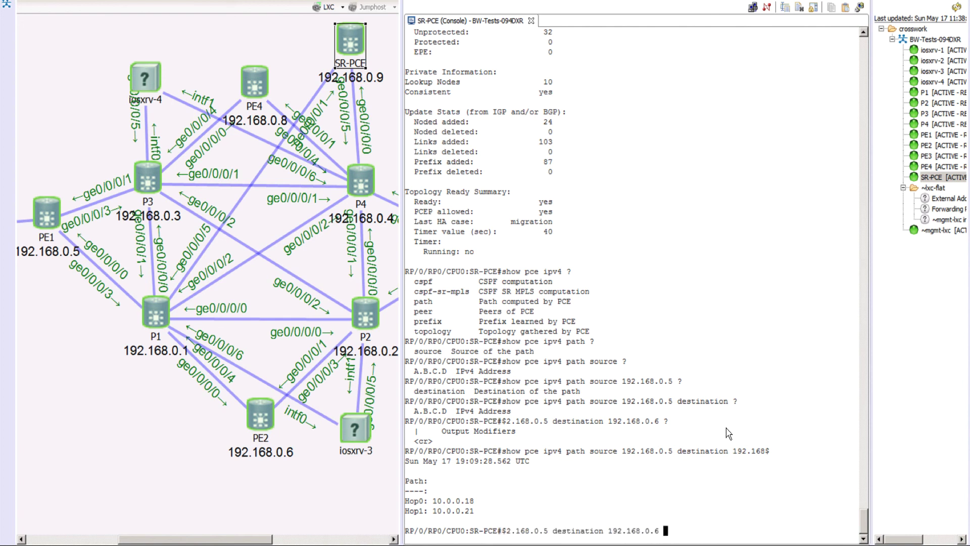
{"action": "key", "text": "Left"}
{"action": "key", "text": "Left"}
{"action": "key", "text": "Left"}
{"action": "key", "text": "Left"}
{"action": "key", "text": "ctrl+c"}
{"action": "type", "text": "show pce ?"}
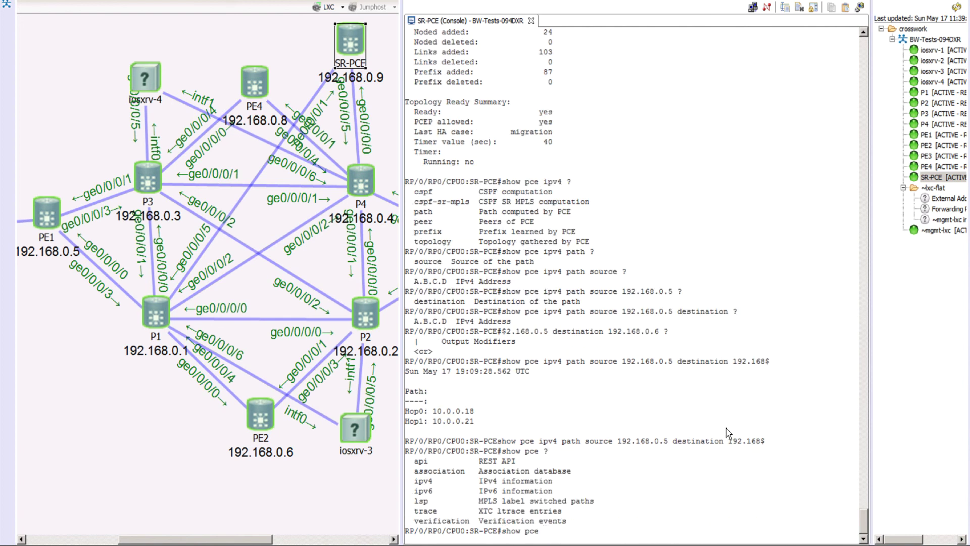
{"action": "type", "text": "lsp ?"}
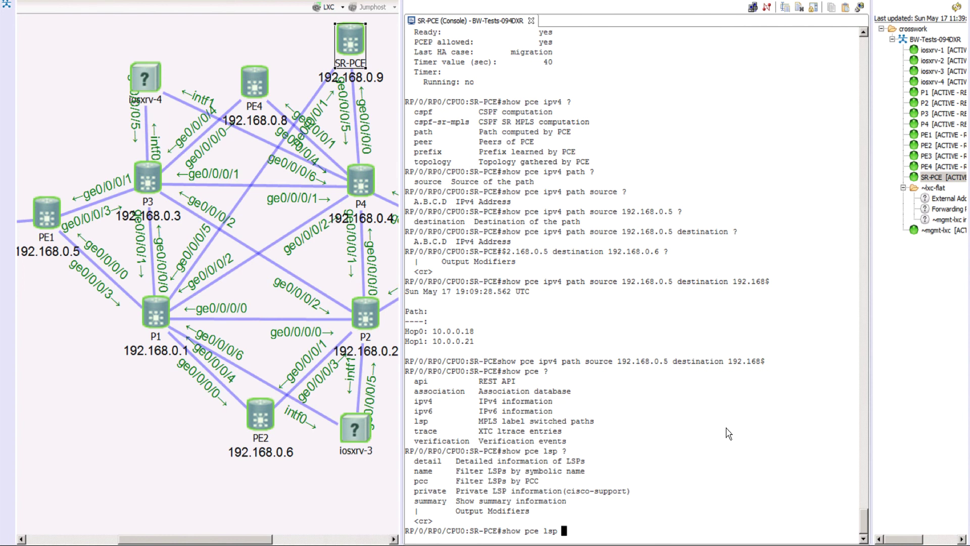
{"action": "key", "text": "Return"}
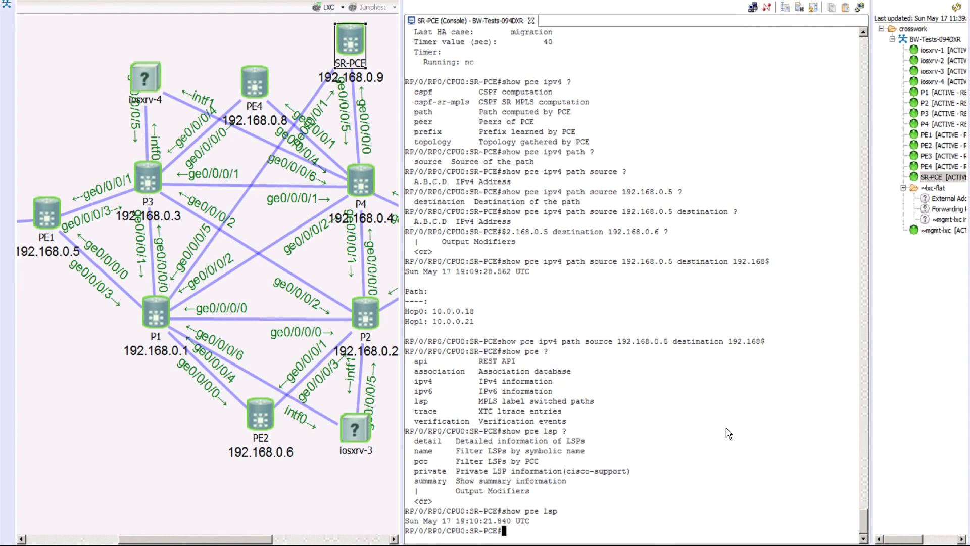
{"action": "key", "text": "Return"}
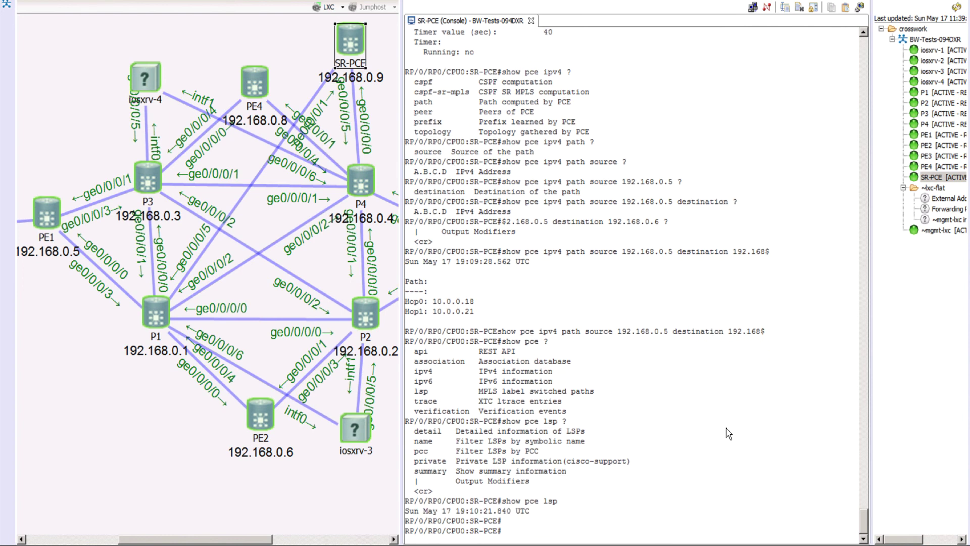